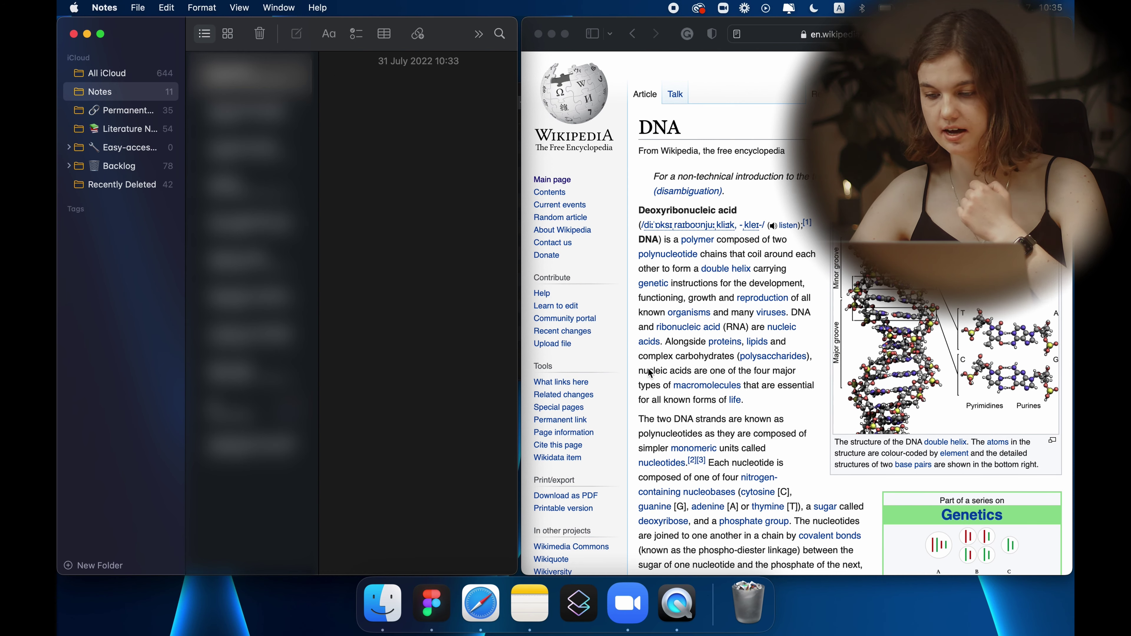
# Scroll the Wikipedia DNA article in Safari until the Base pairing section is in view.
pyautogui.scroll(-15, 650, 374)
pyautogui.scroll(-15, 651, 374)
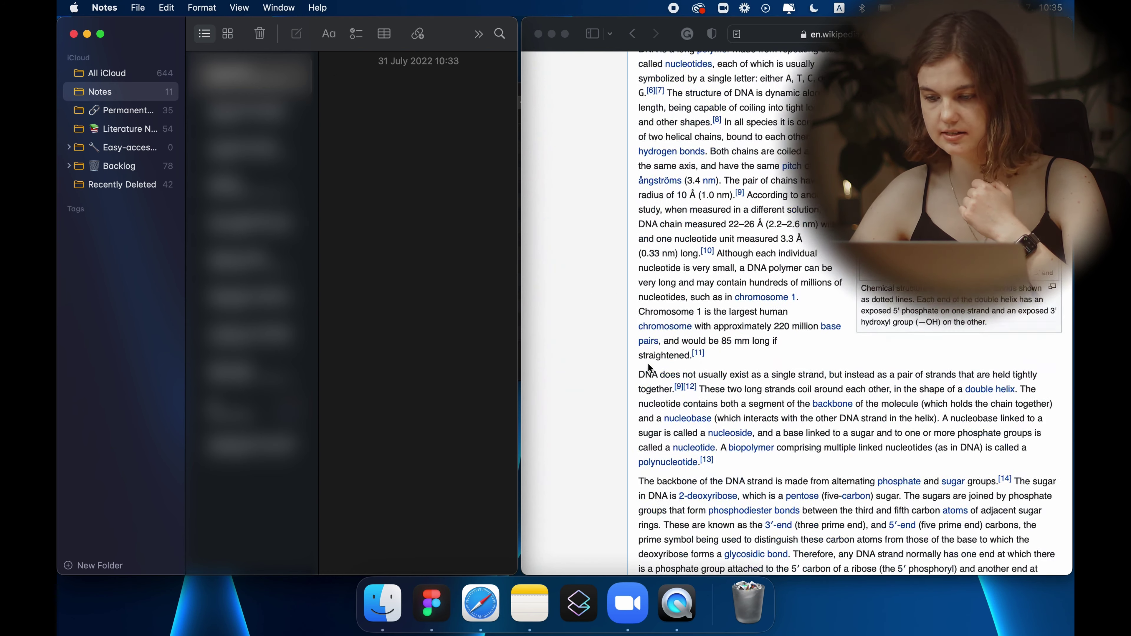
pyautogui.scroll(1, 652, 347)
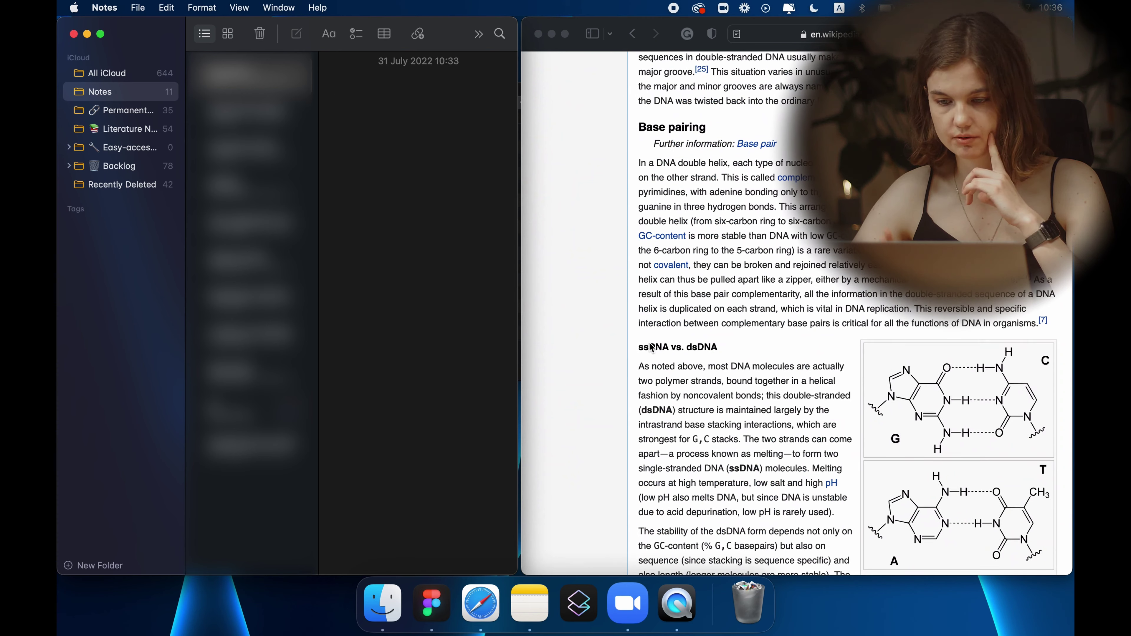
pyautogui.scroll(3, 652, 348)
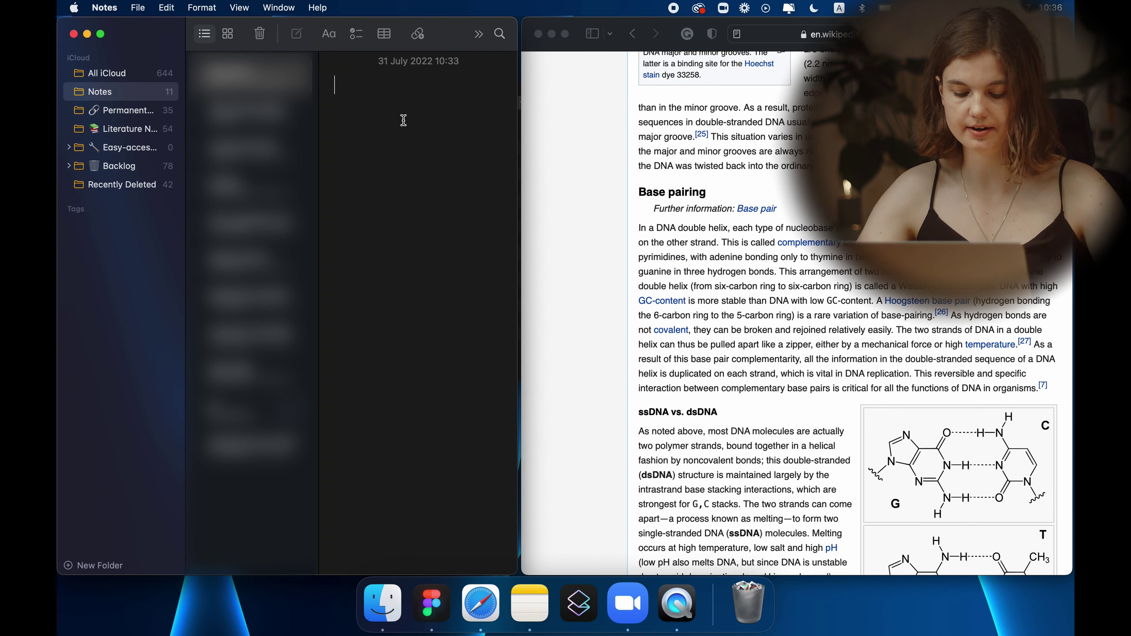
# Title the new note 'Base Pairing DNA' and begin an empty body line beneath it.
pyautogui.write('Base Pairing DNA')
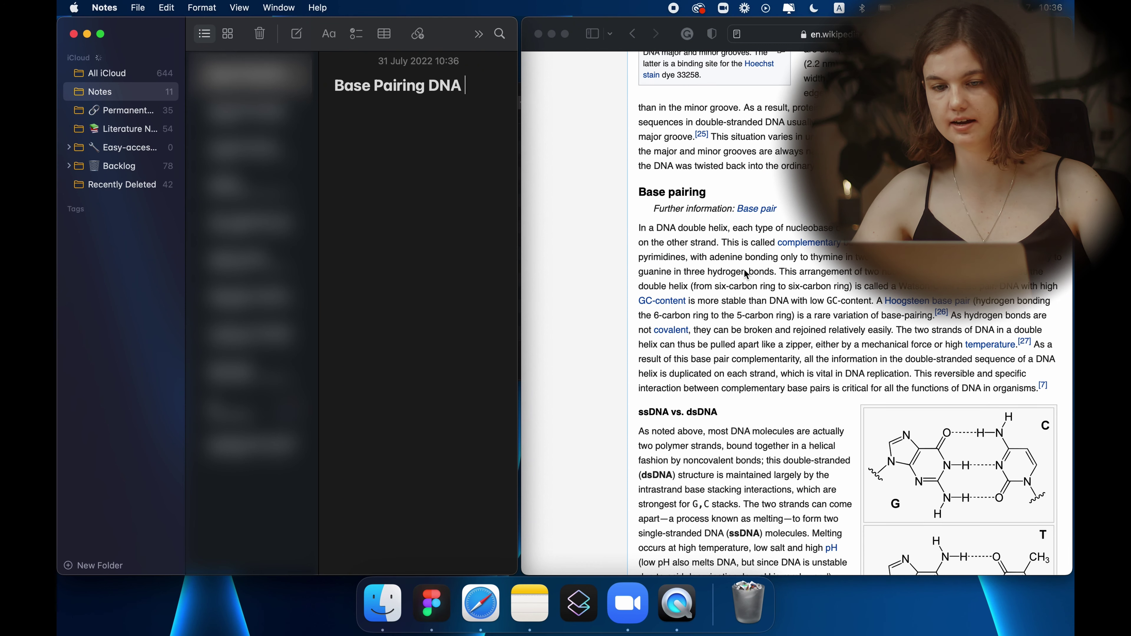
pyautogui.press('Return')
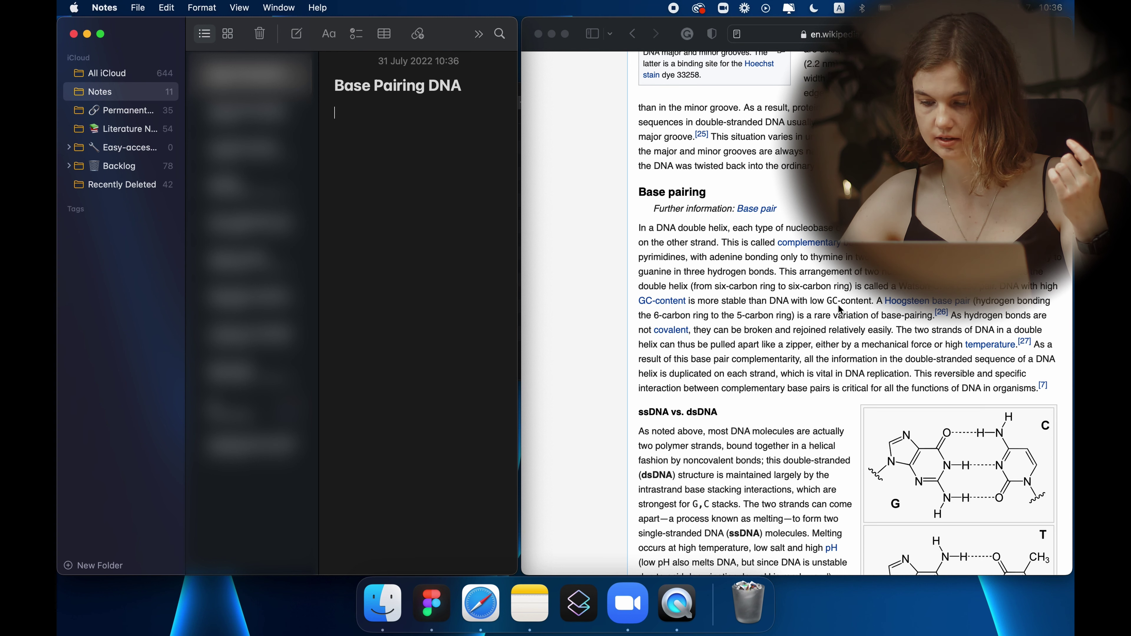
pyautogui.scroll(-2, 841, 308)
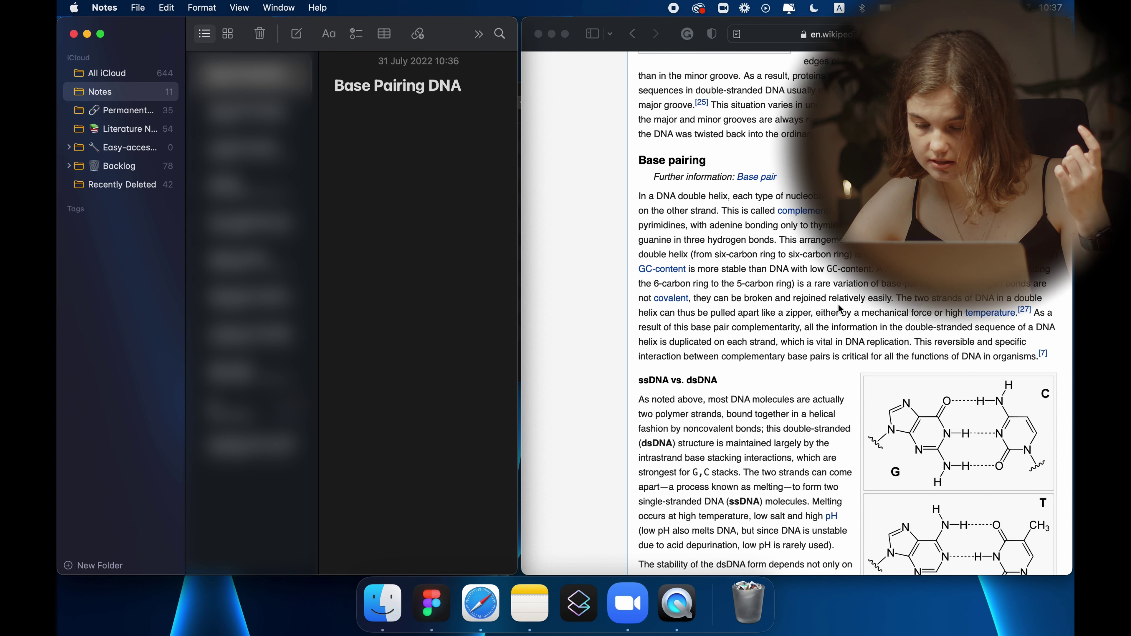
# Select the full Base pairing paragraph in Safari, then switch back to the note.
pyautogui.scroll(2, 841, 309)
pyautogui.click(841, 308)
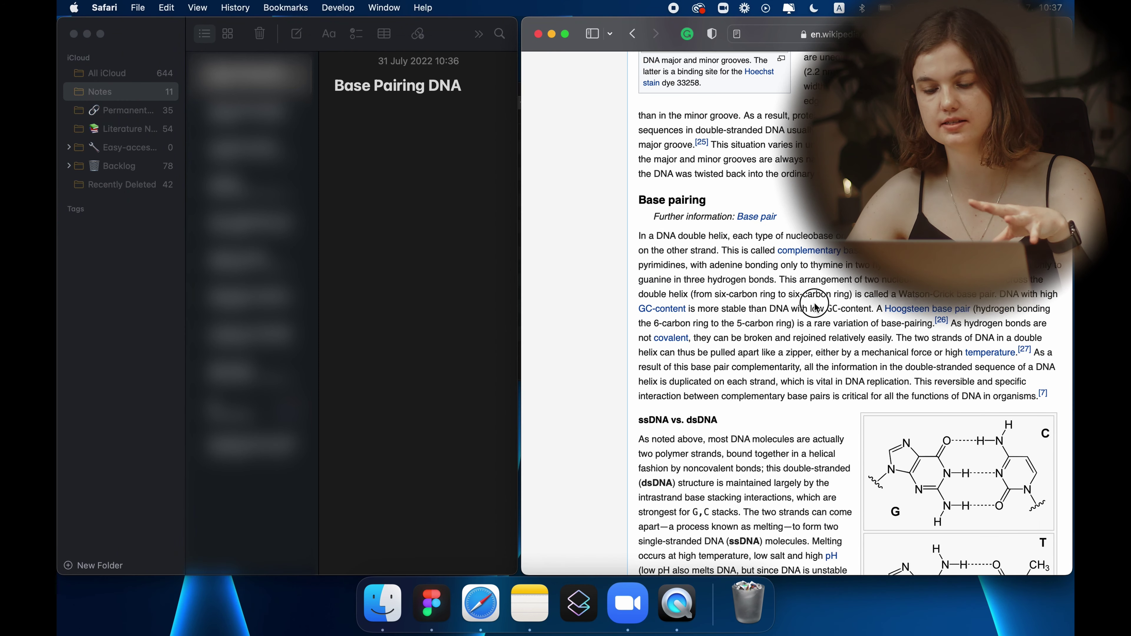
pyautogui.moveTo(638, 238); pyautogui.dragTo(1066, 392)
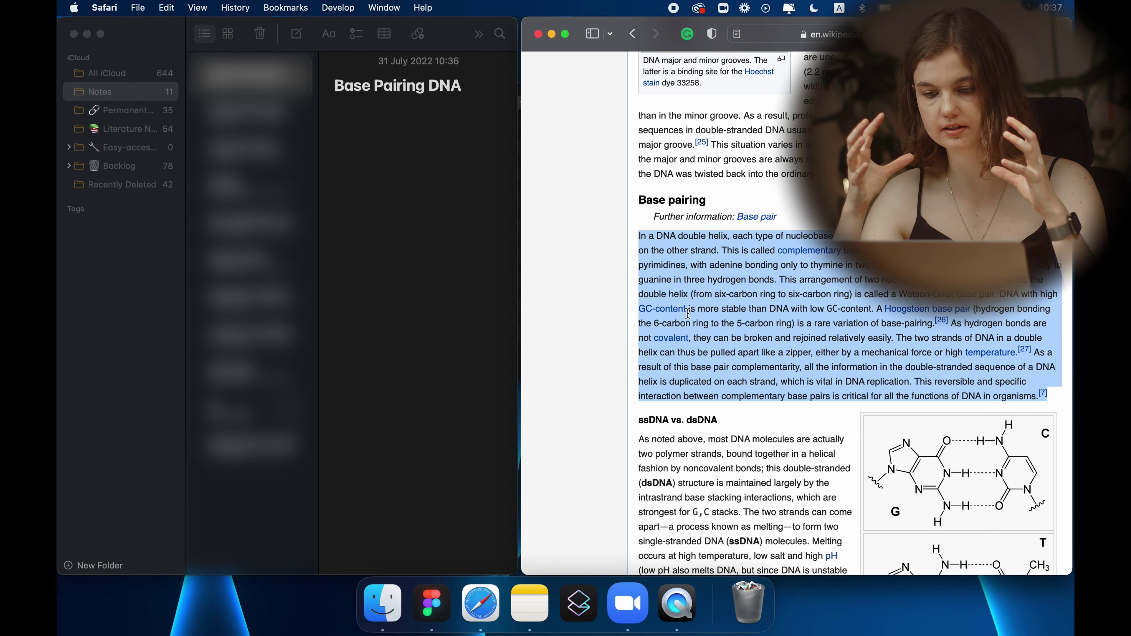
pyautogui.click(357, 130)
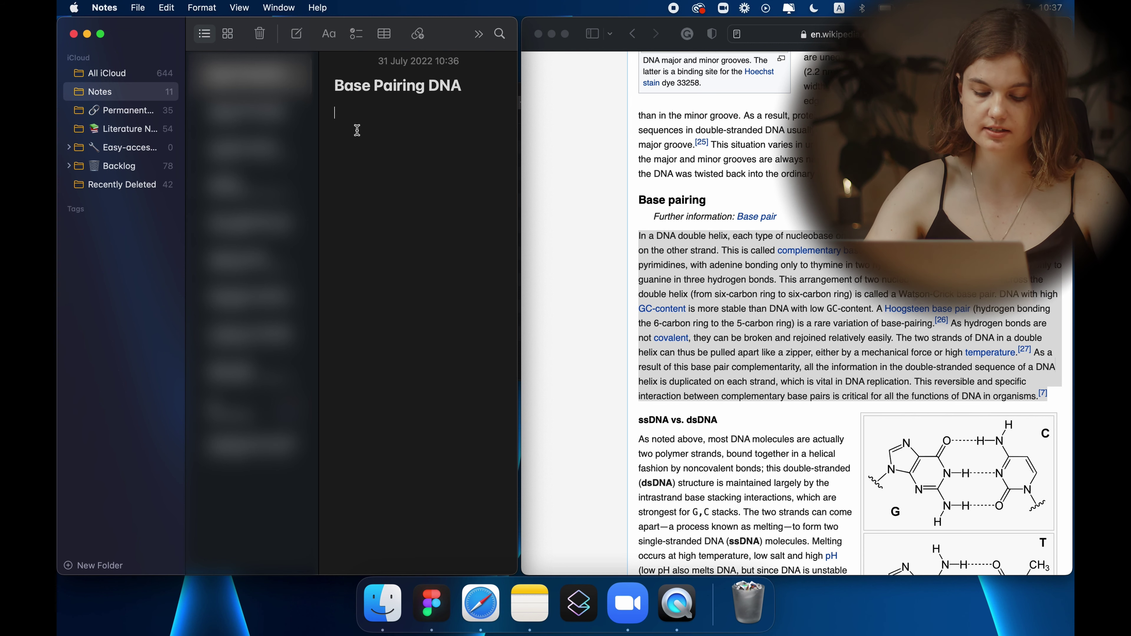
# Type the summary 'Nucleobases in DNA are pairing in a specific form A with T and C with G.'.
pyautogui.write('Nucleobases in DNA are pairing in a specific form A with T and C with G.')
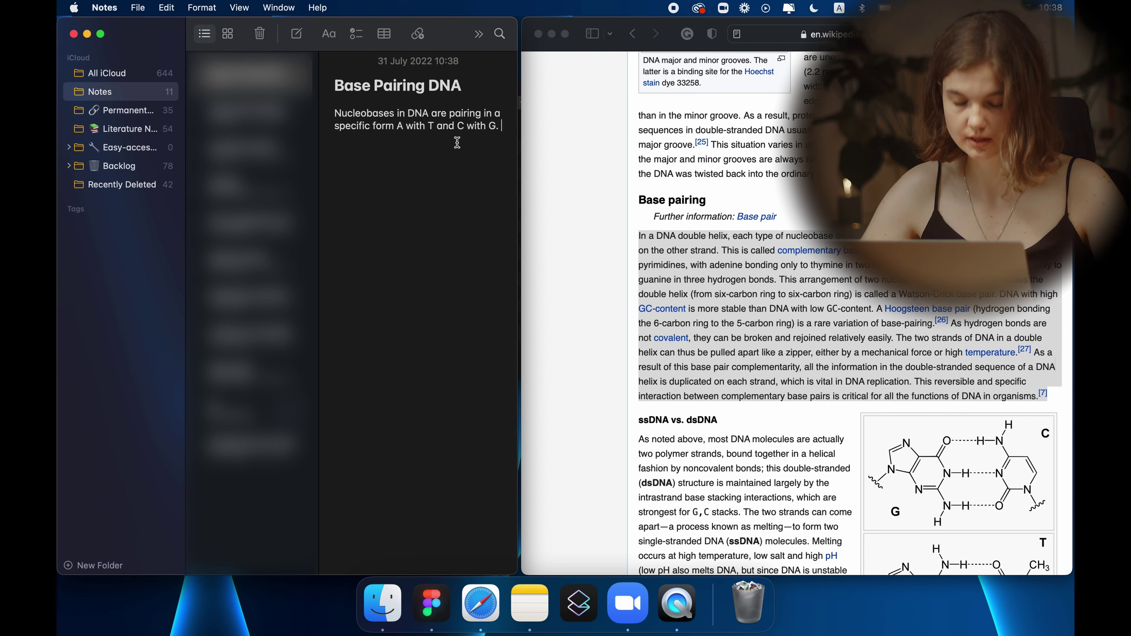
pyautogui.moveTo(501, 127); pyautogui.dragTo(291, 110)
pyautogui.click(356, 114)
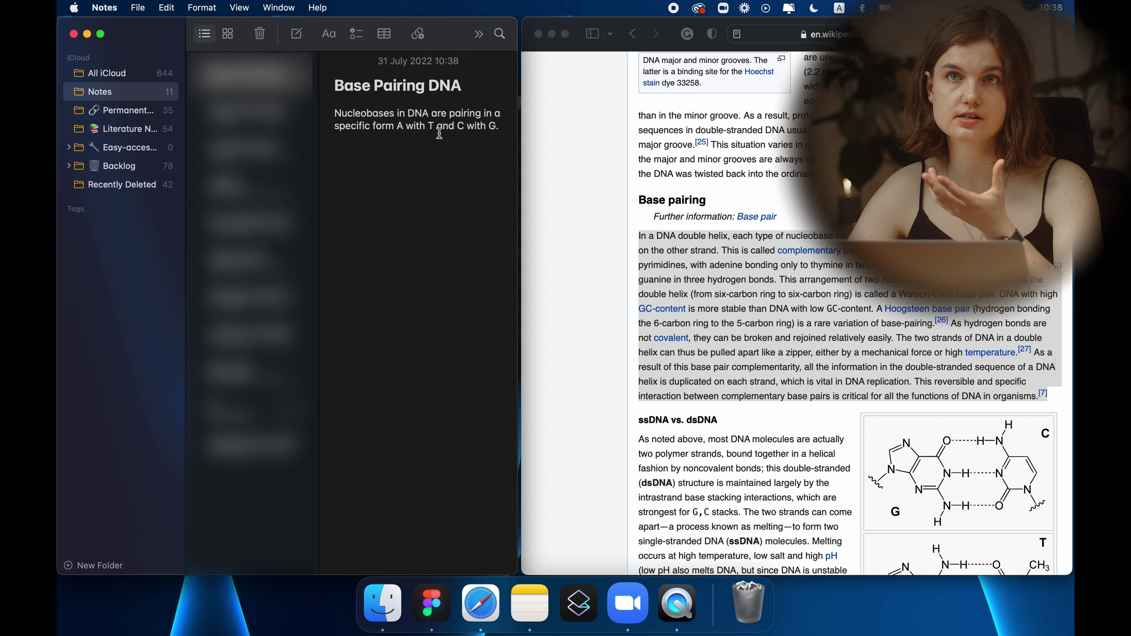
# Highlight the 'A with' pairing in the sentence, then return to the sentence's end.
pyautogui.doubleClick(401, 127)
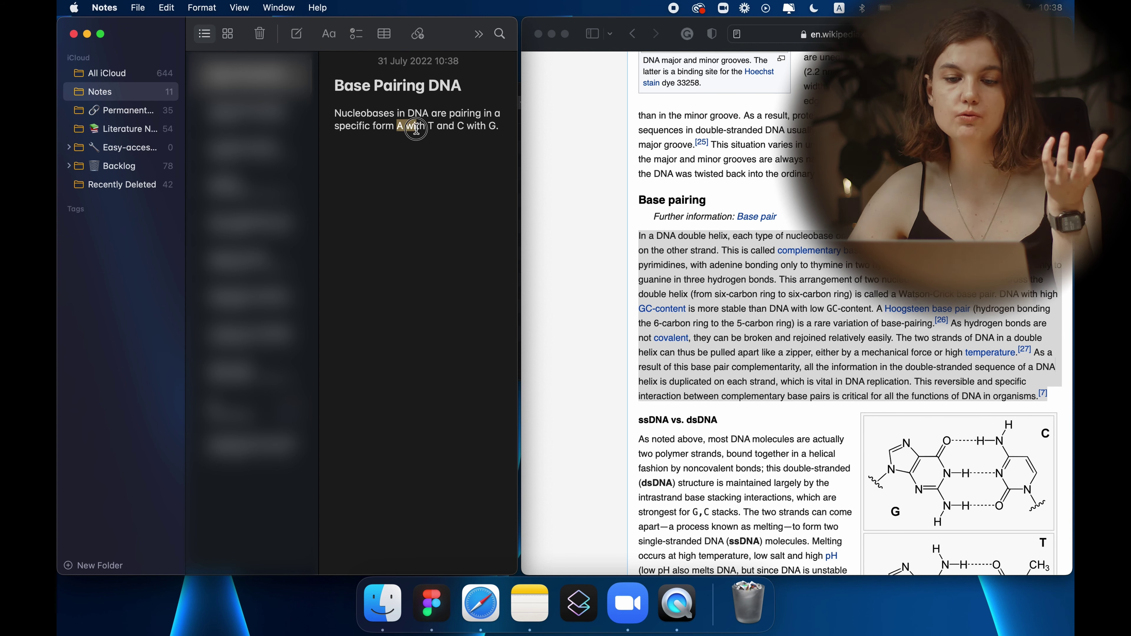
pyautogui.click(399, 130)
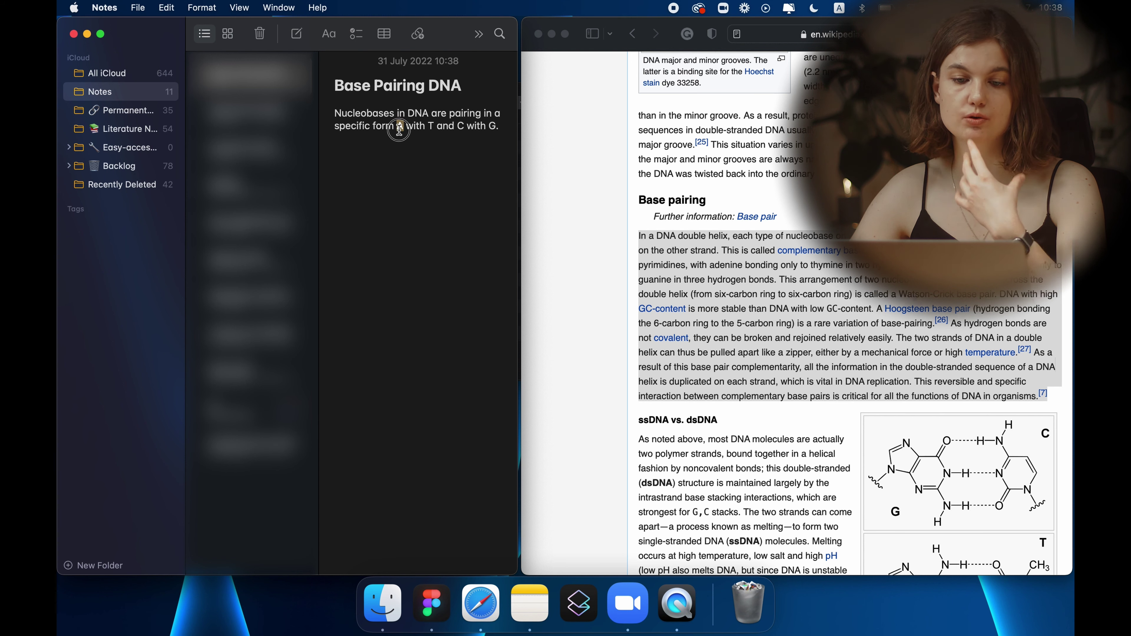
pyautogui.doubleClick(401, 127)
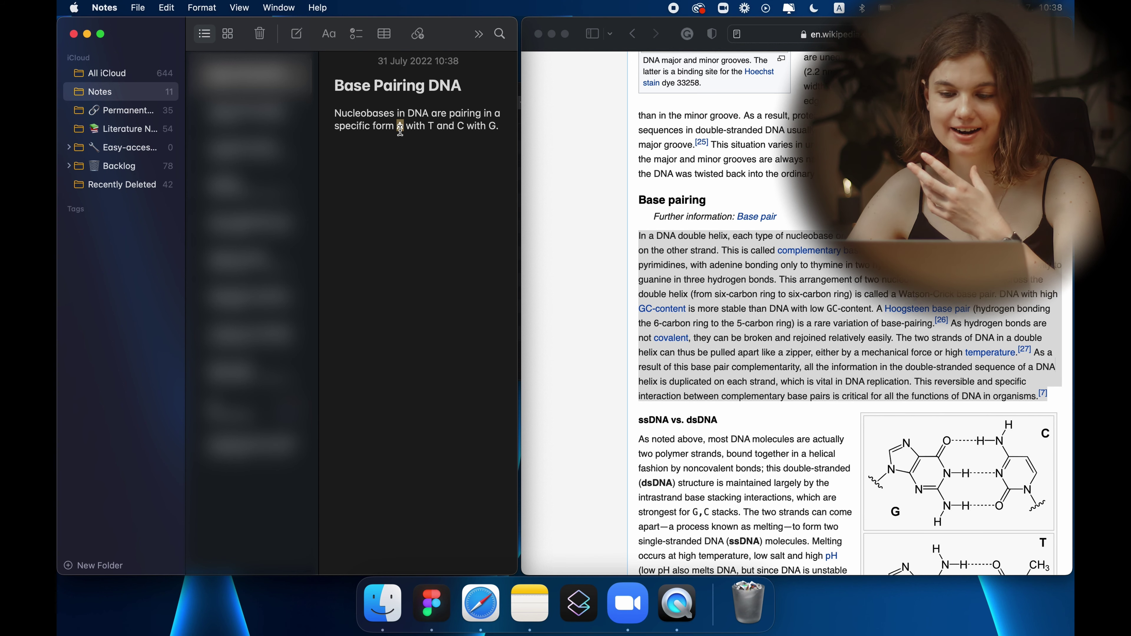
pyautogui.click(382, 127)
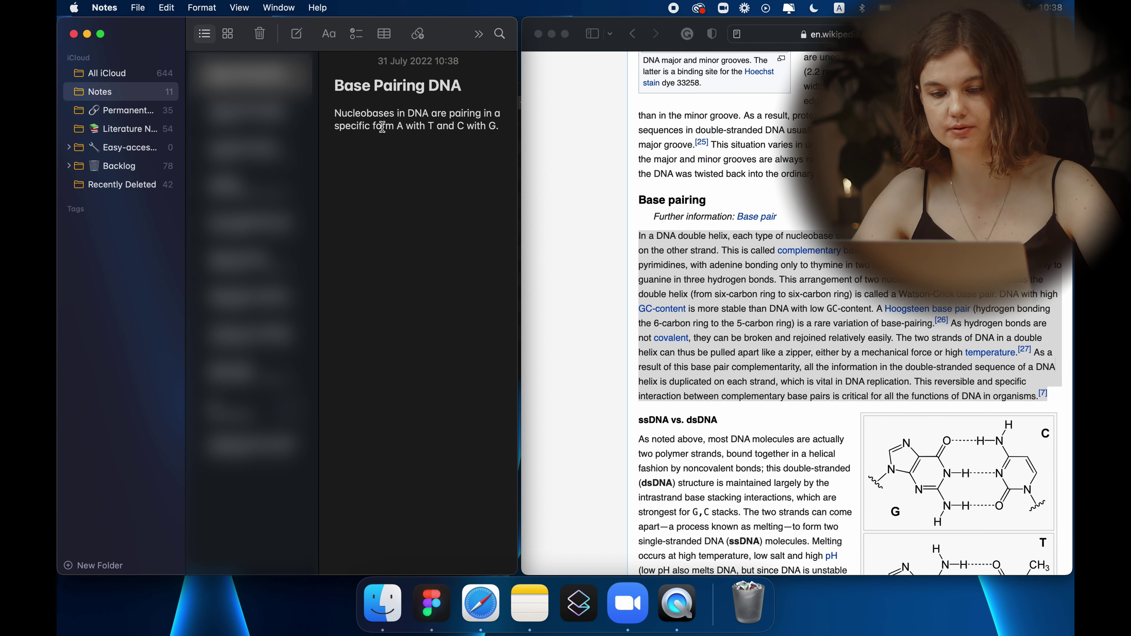
pyautogui.click(398, 125)
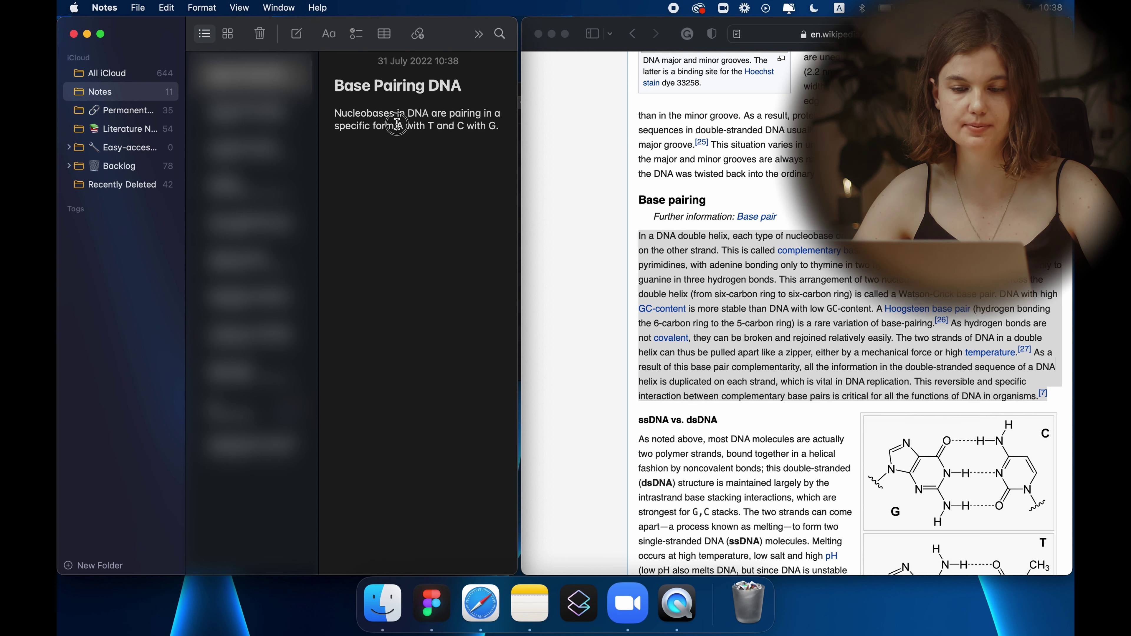
pyautogui.moveTo(398, 125); pyautogui.dragTo(430, 125)
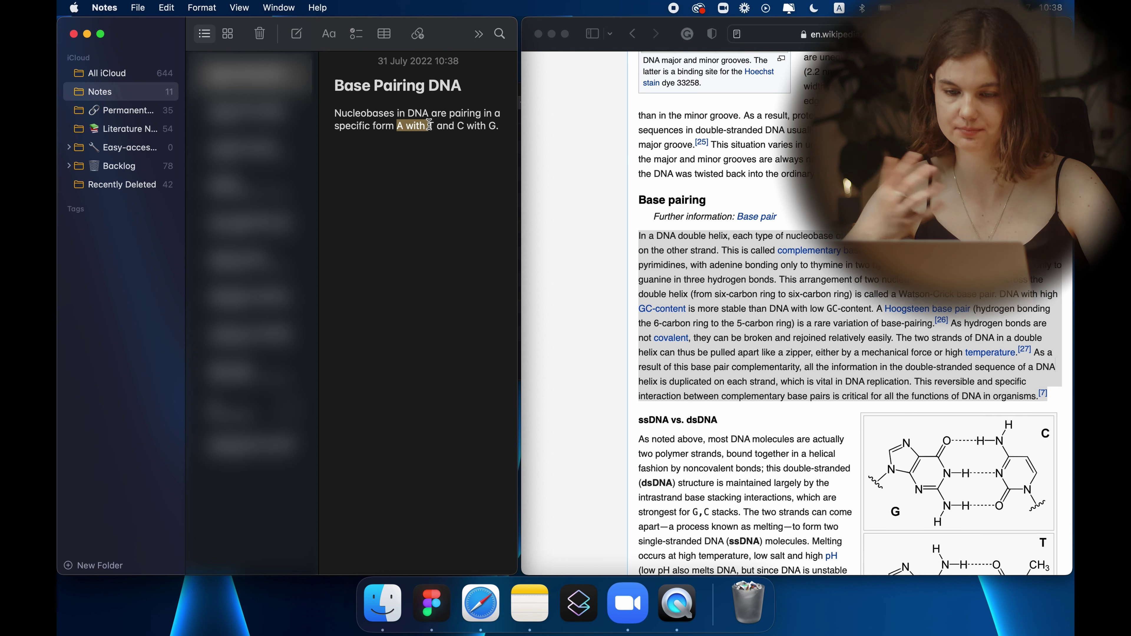
pyautogui.click(453, 138)
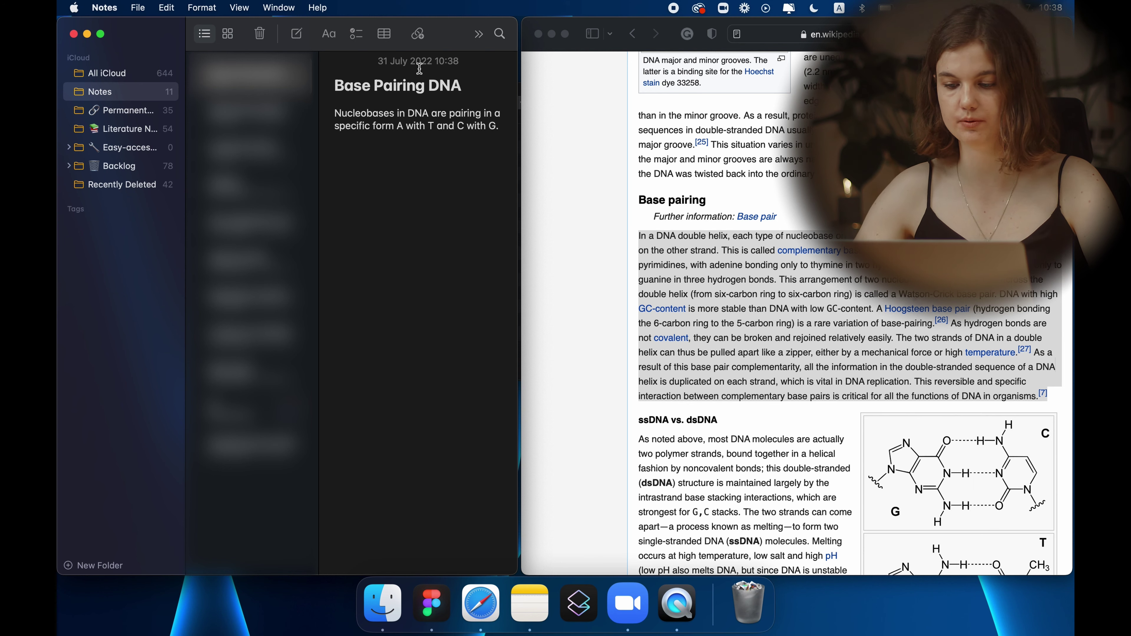
pyautogui.scroll(-5, 741, 496)
pyautogui.scroll(5, 741, 496)
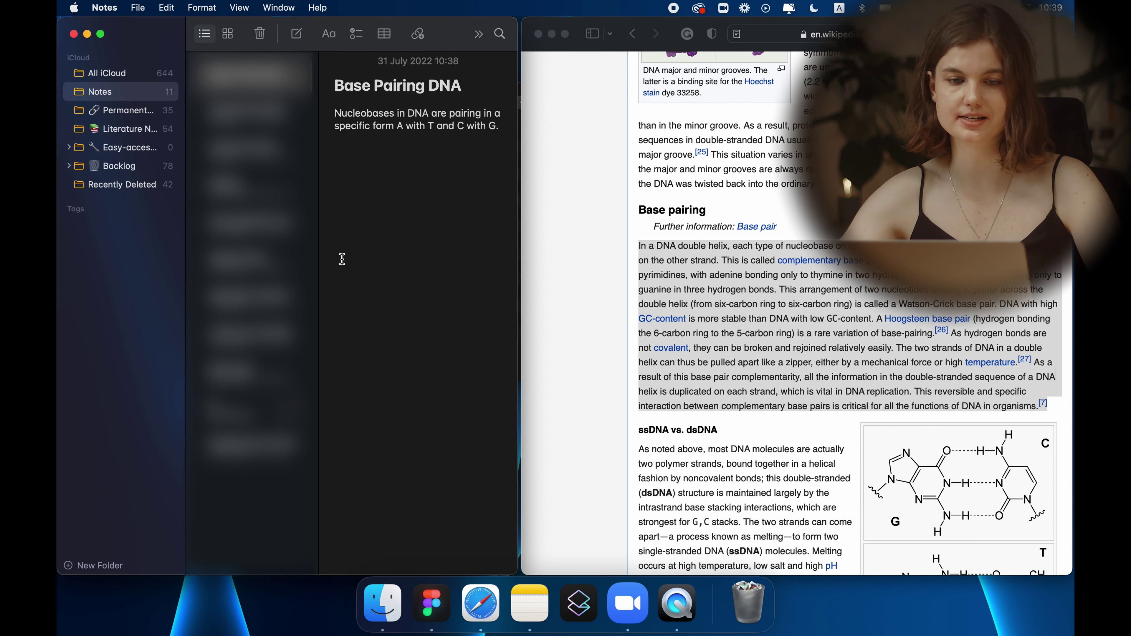
# Add the tags #dna and #biotech on a new line below the summary.
pyautogui.press('Return')
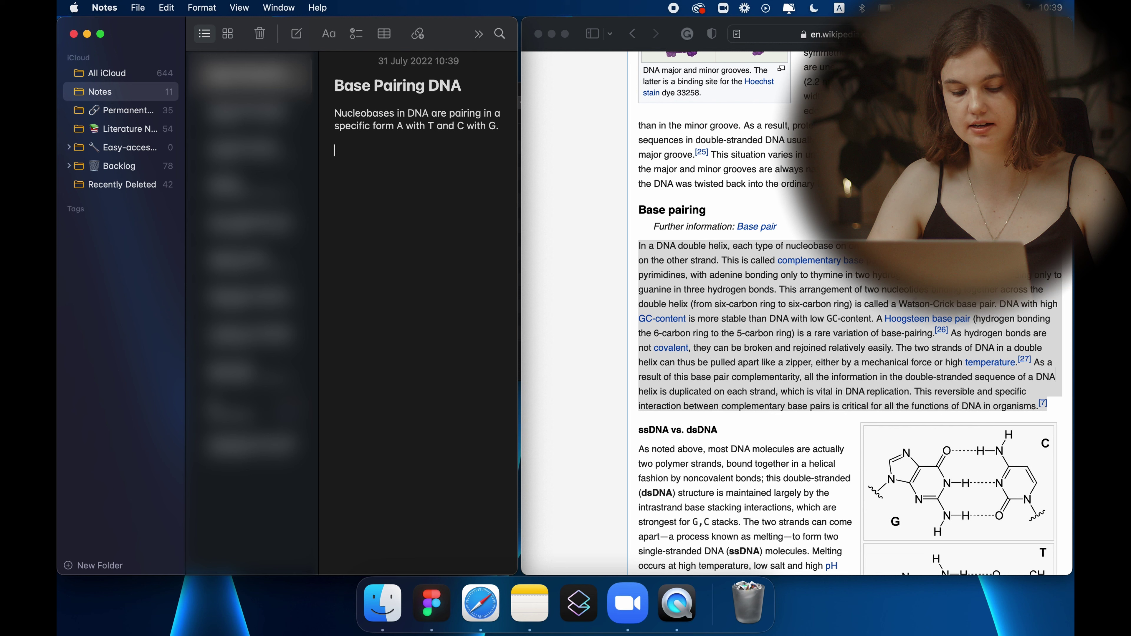
pyautogui.write('#')
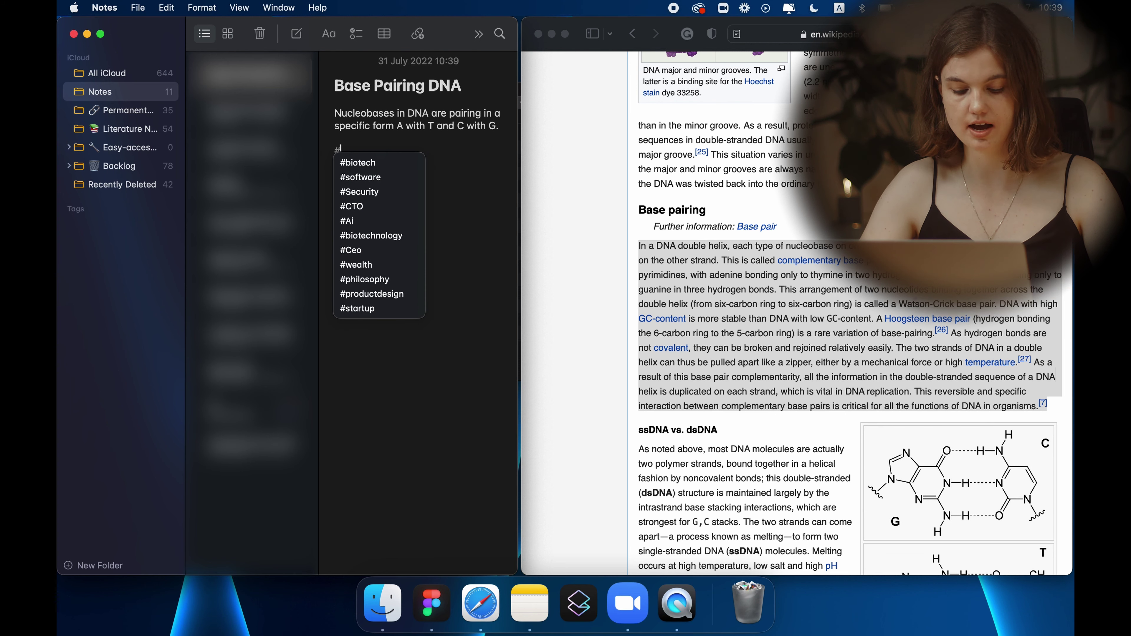
pyautogui.write('dna ')
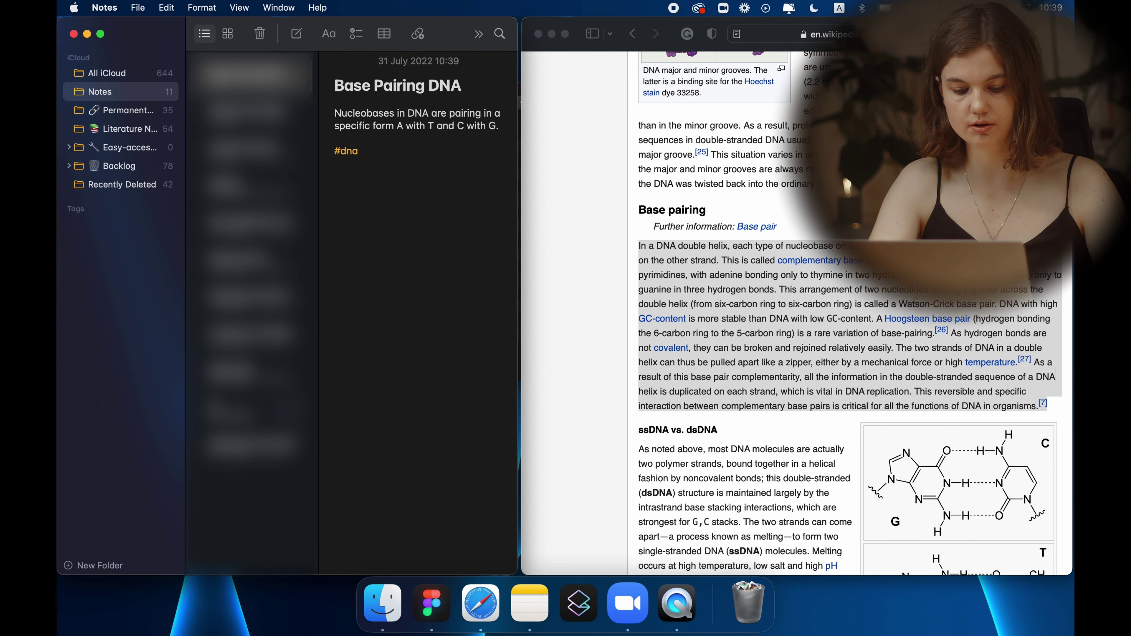
pyautogui.write('#biotech')
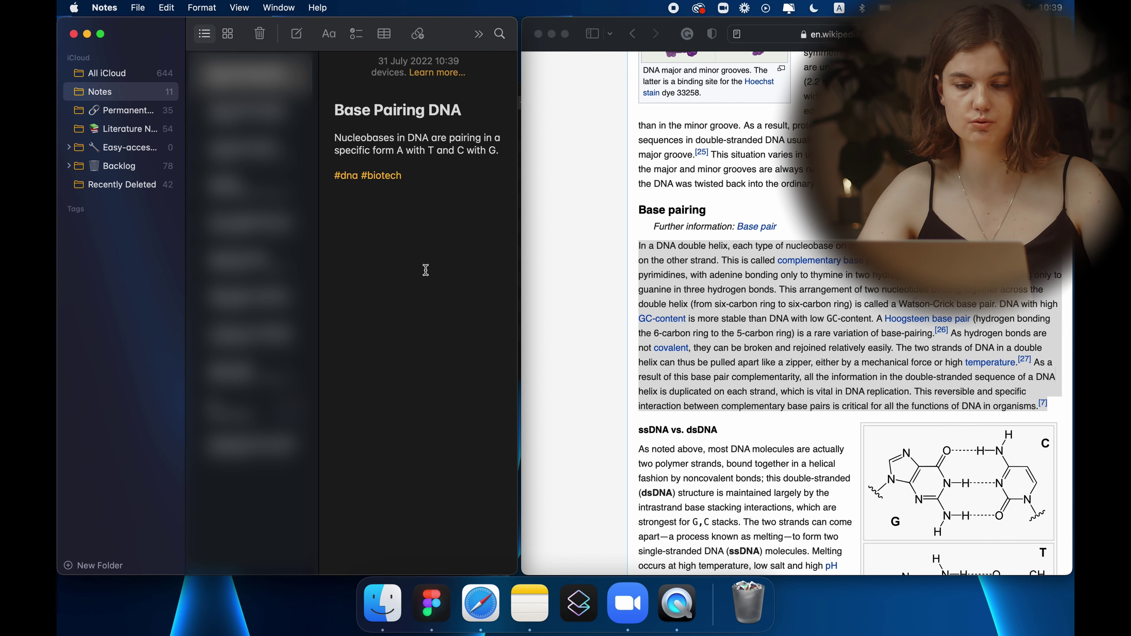
pyautogui.click(338, 176)
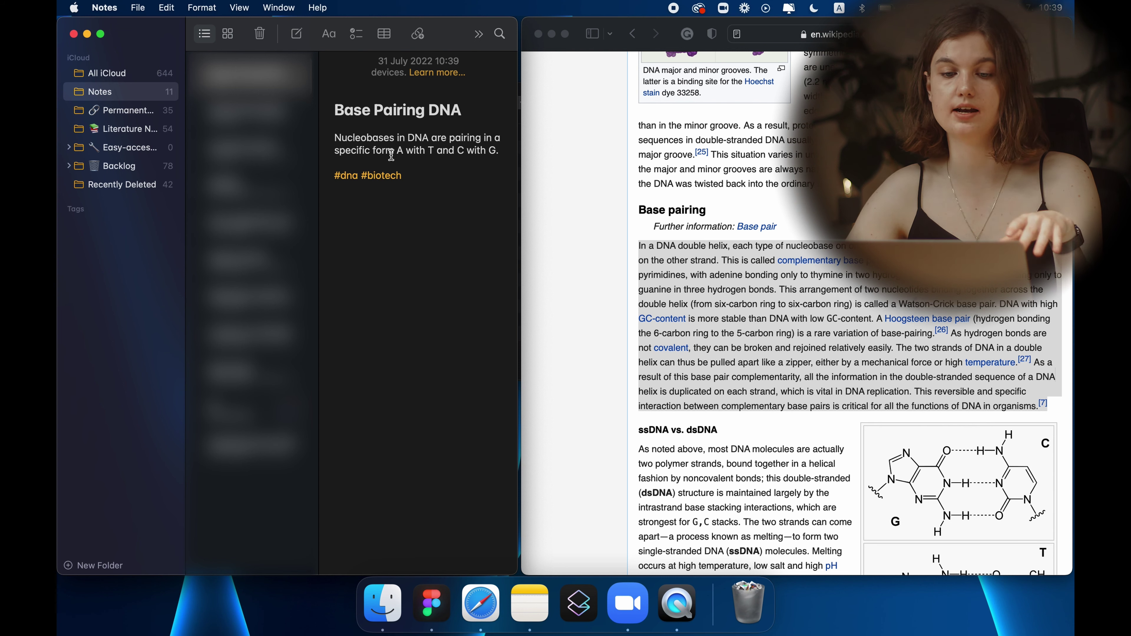
# Search notes for 'dna' and open the older DNA note from 4 September 2021.
pyautogui.moveTo(391, 151); pyautogui.dragTo(501, 152)
pyautogui.click(391, 139)
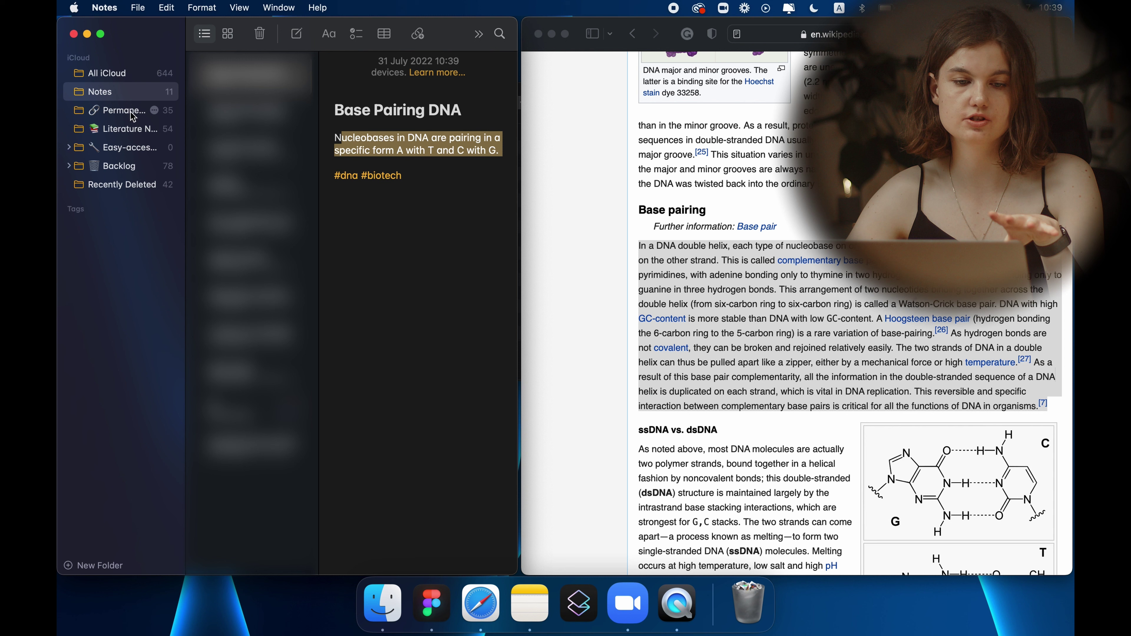
pyautogui.click(500, 34)
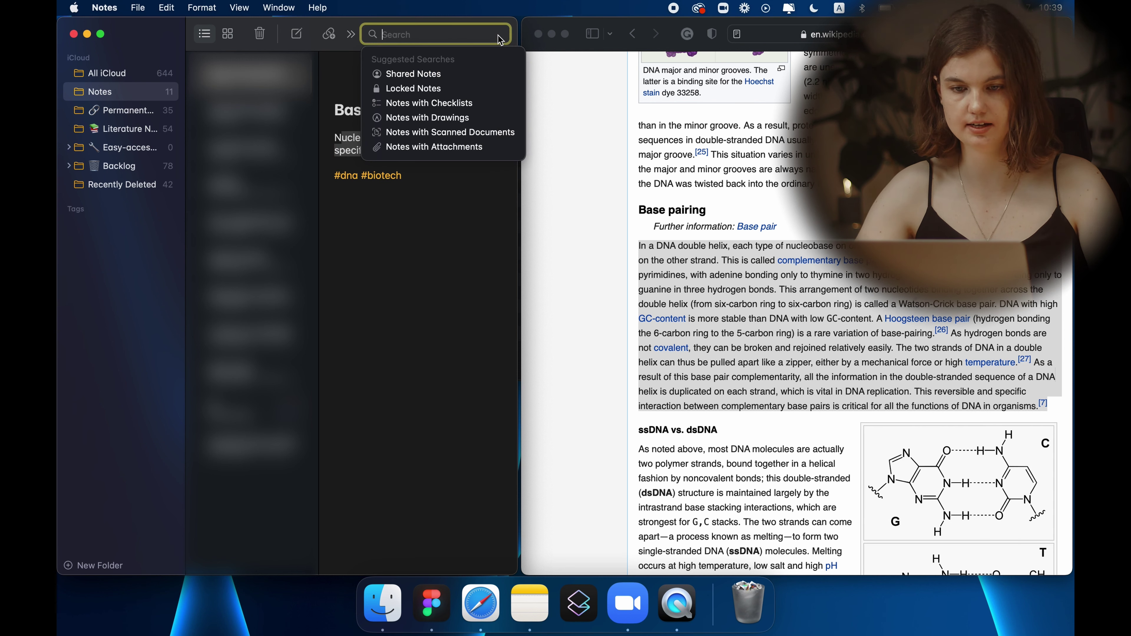
pyautogui.write('dna')
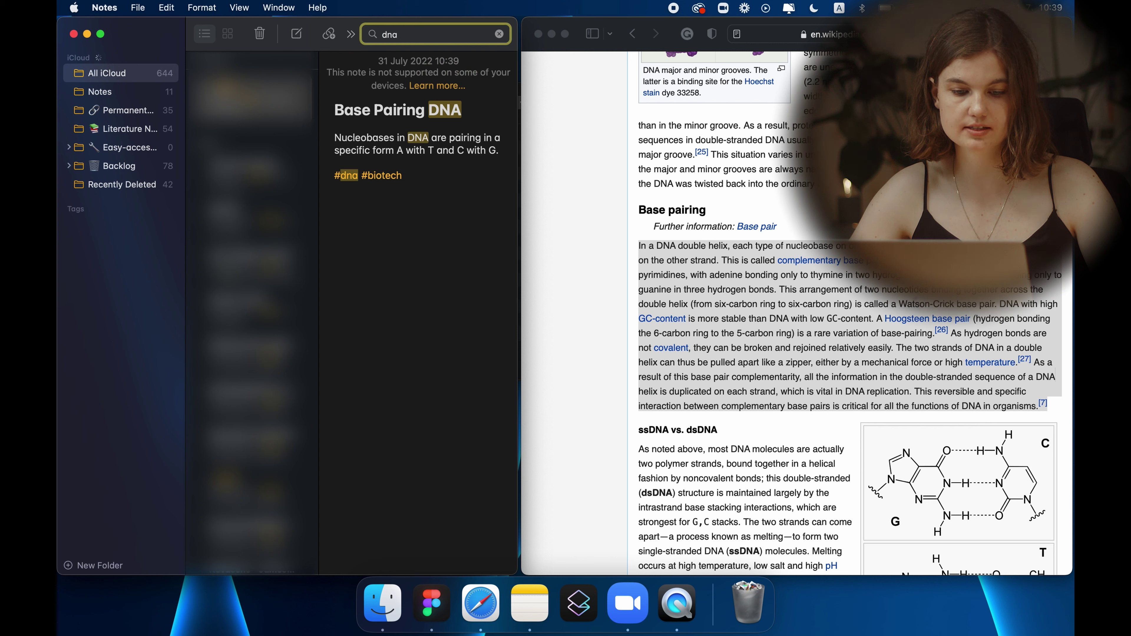
pyautogui.click(252, 352)
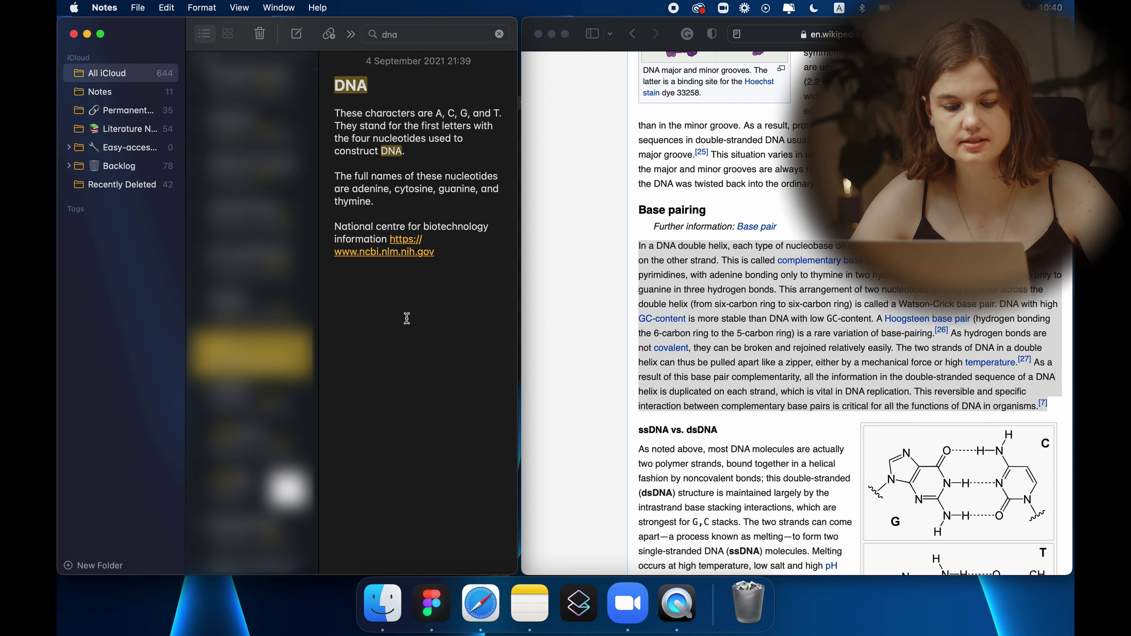
pyautogui.moveTo(454, 262); pyautogui.dragTo(329, 80)
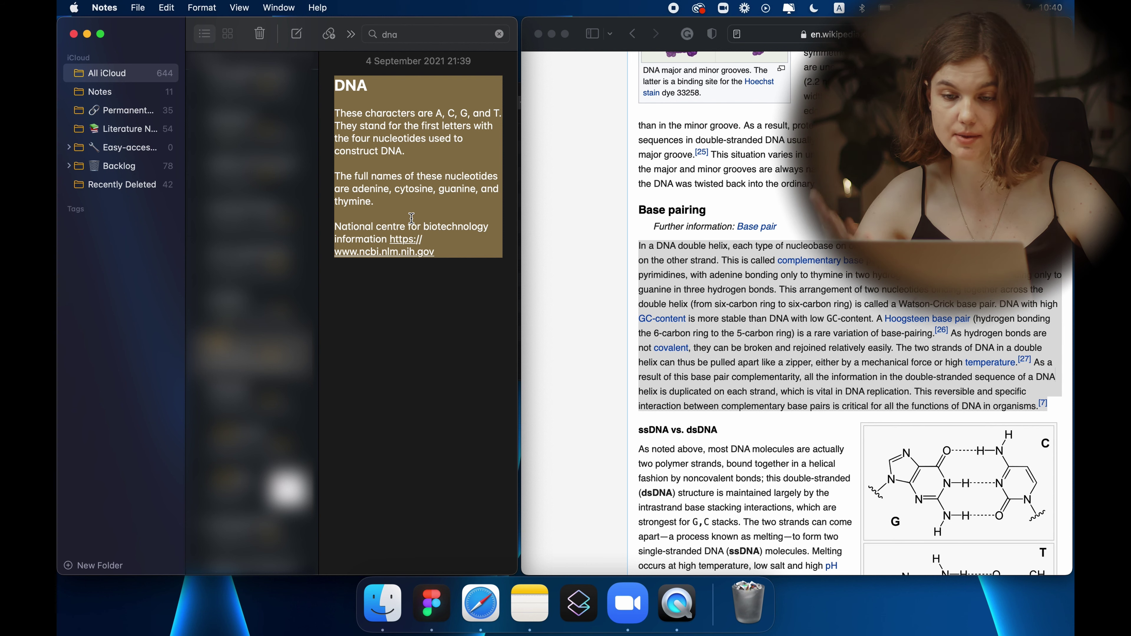
pyautogui.click(445, 439)
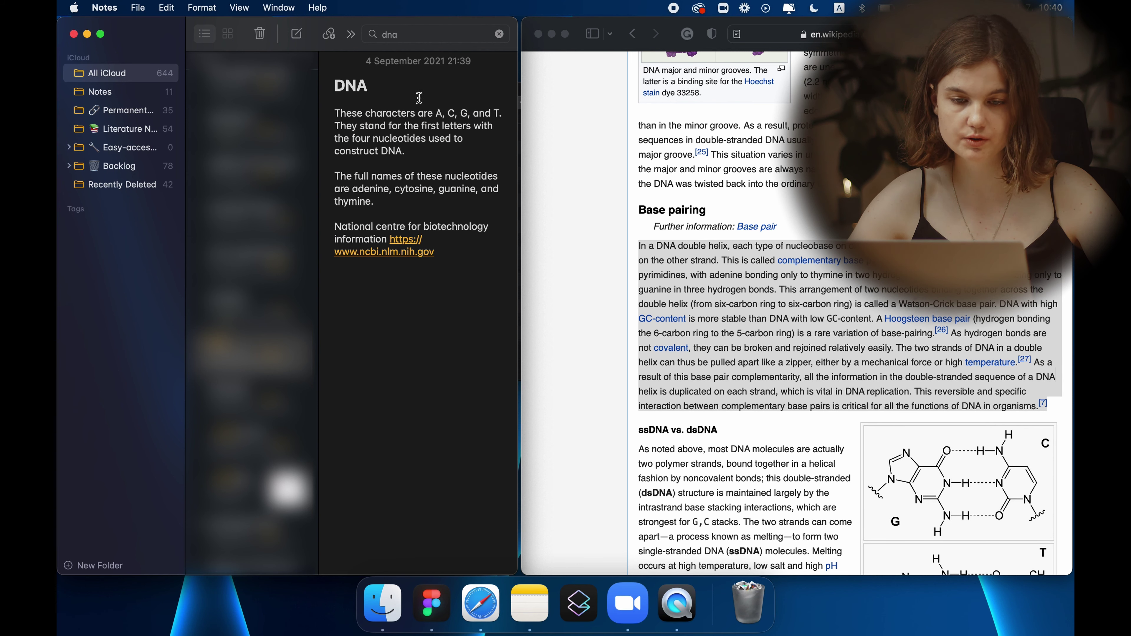
# Clear the dna search and bring up the offer to link the DNA – Wikipedia page.
pyautogui.scroll(1, 439, 184)
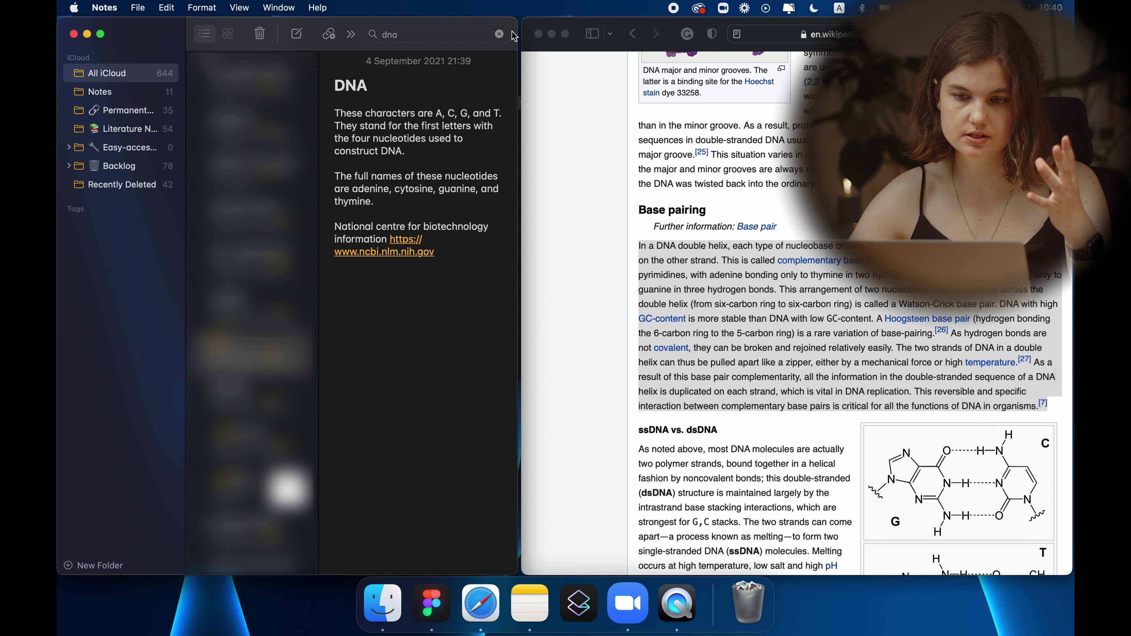
pyautogui.click(499, 34)
pyautogui.click(419, 36)
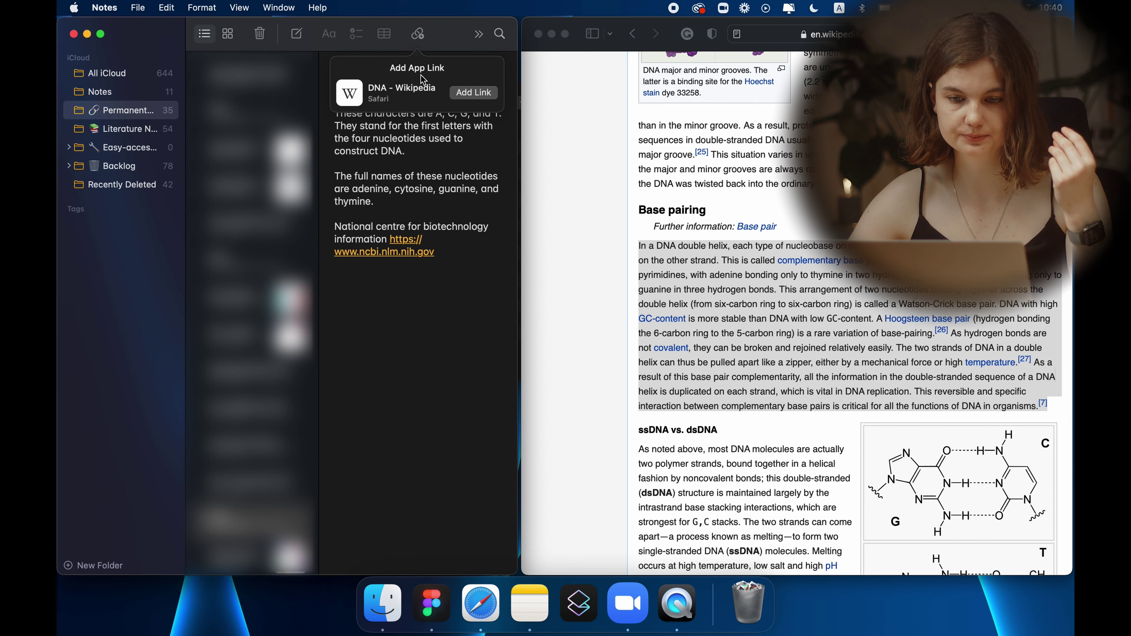
# Dismiss the link offer, go full screen, and open the DNA note's Copy Link share invitation.
pyautogui.click(406, 176)
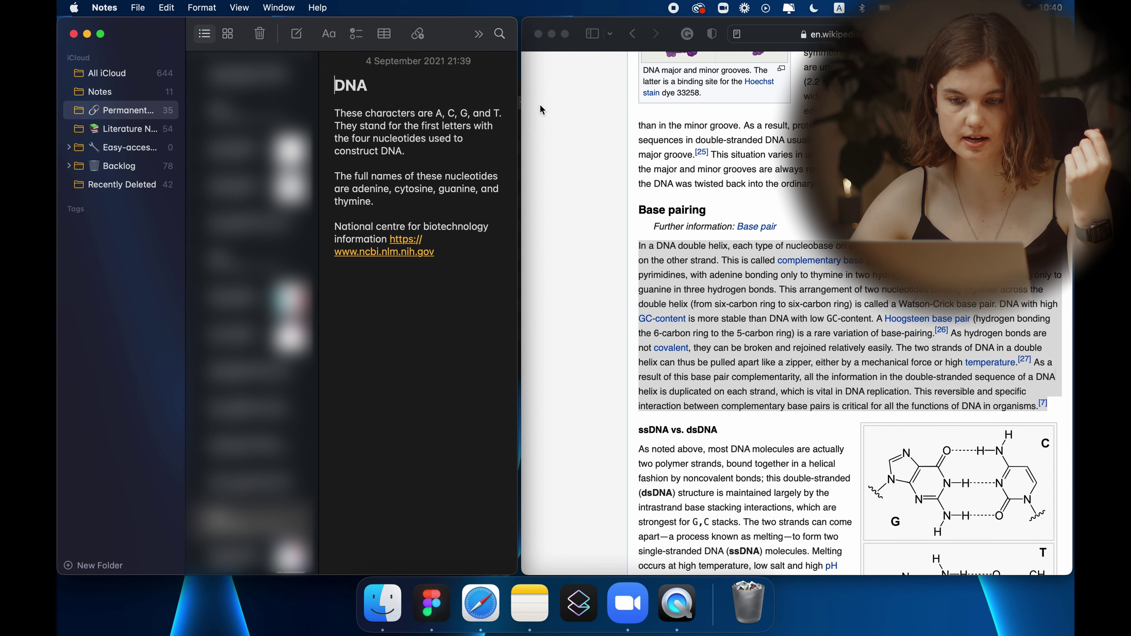
pyautogui.click(101, 34)
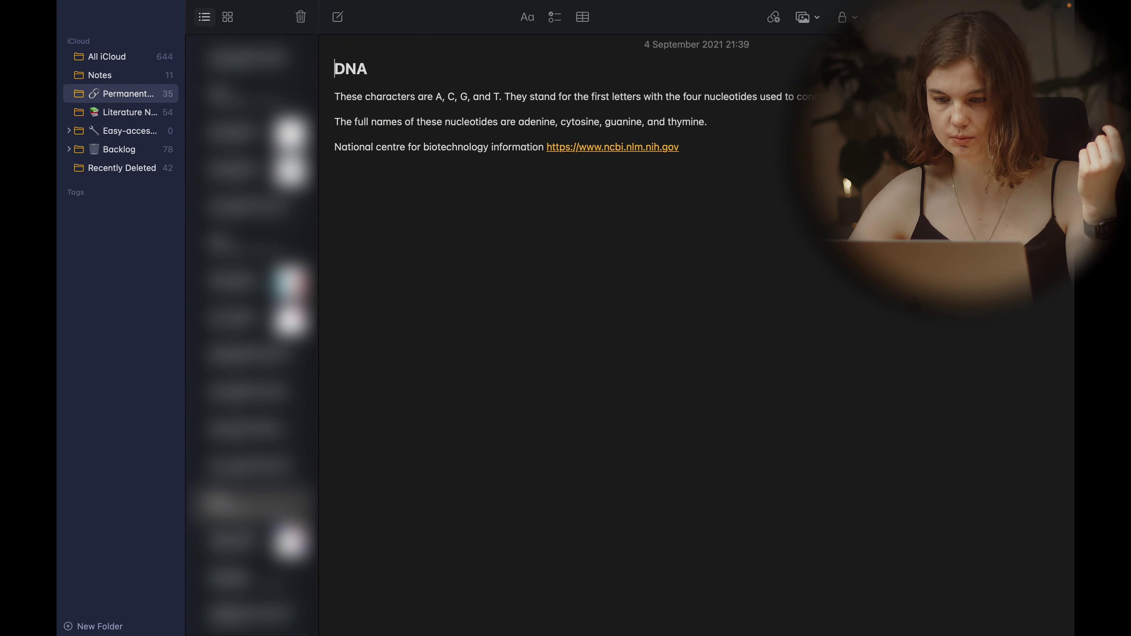
pyautogui.click(552, 294)
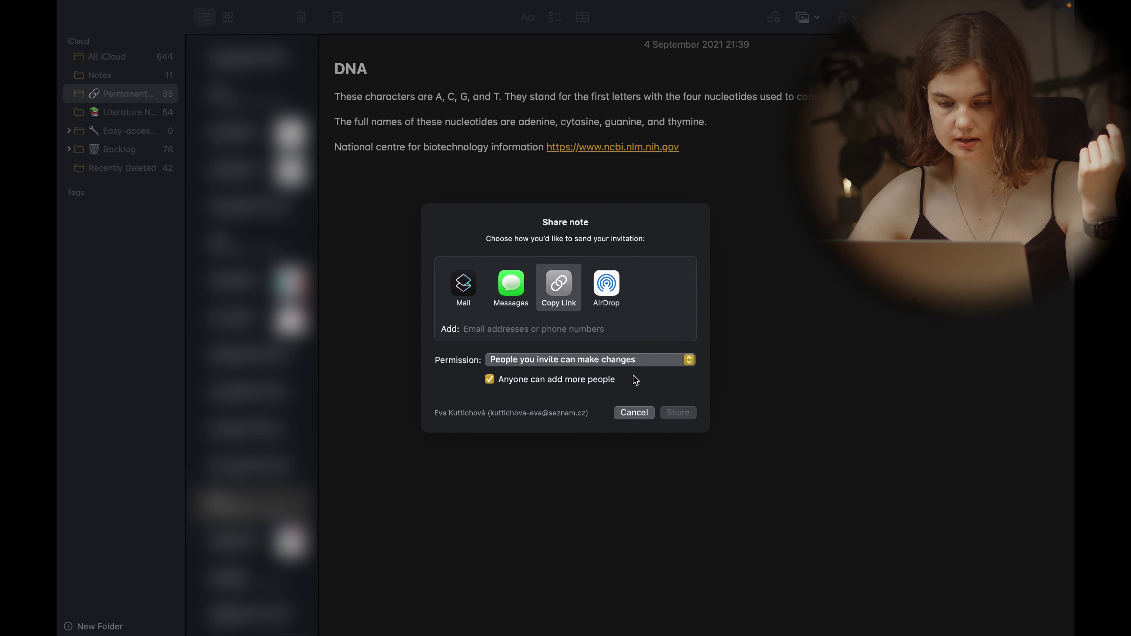
pyautogui.click(642, 360)
pyautogui.click(643, 362)
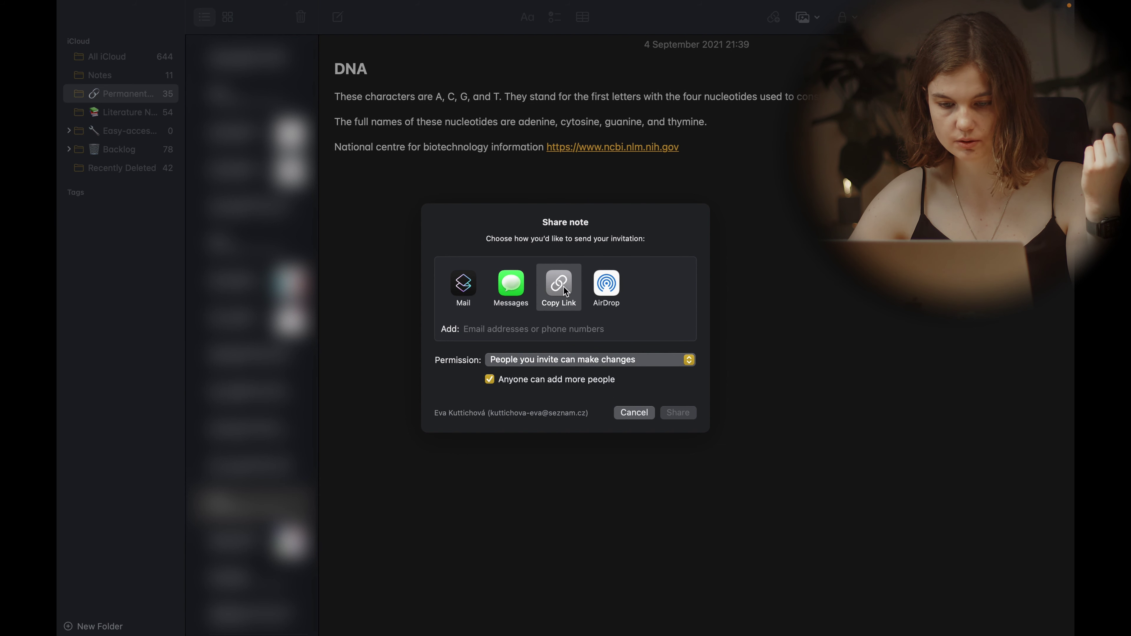
pyautogui.click(529, 324)
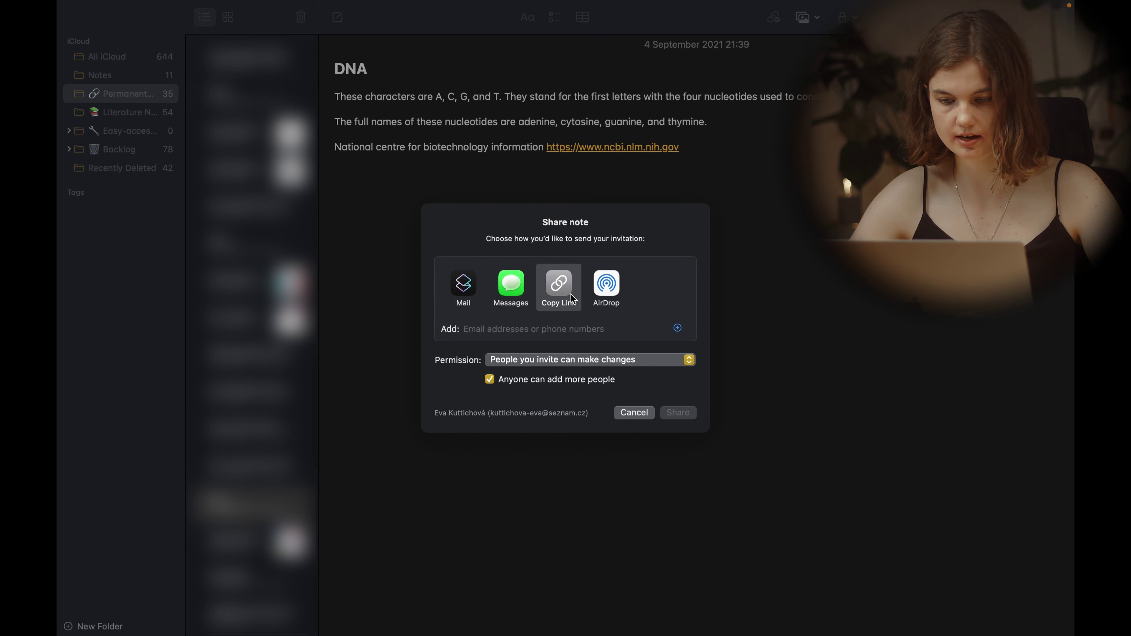
# Cancel the share invitation and undo an accidental paste into the DNA note.
pyautogui.click(634, 413)
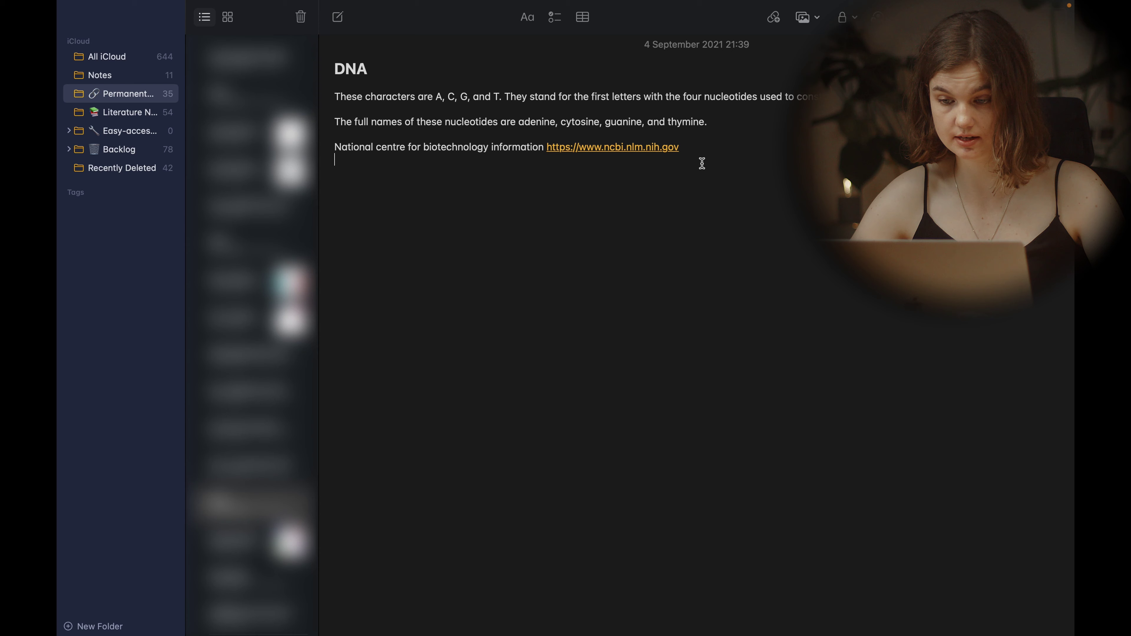
pyautogui.press('super+v')
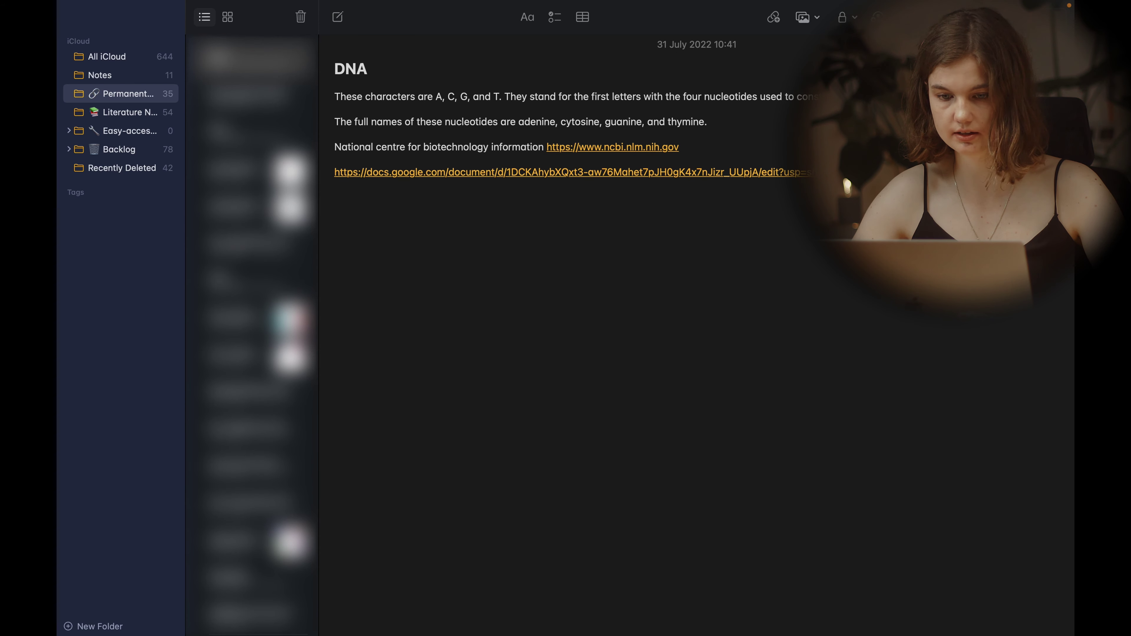
pyautogui.press('super+a')
pyautogui.press('BackSpace')
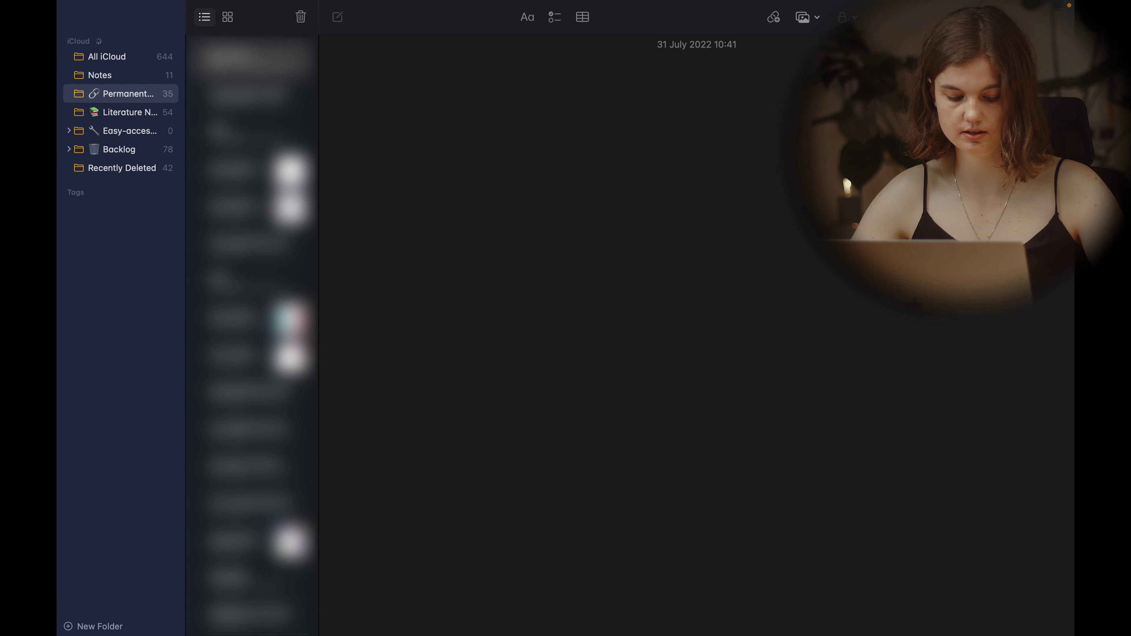
pyautogui.press('super+z')
pyautogui.press('super+z')
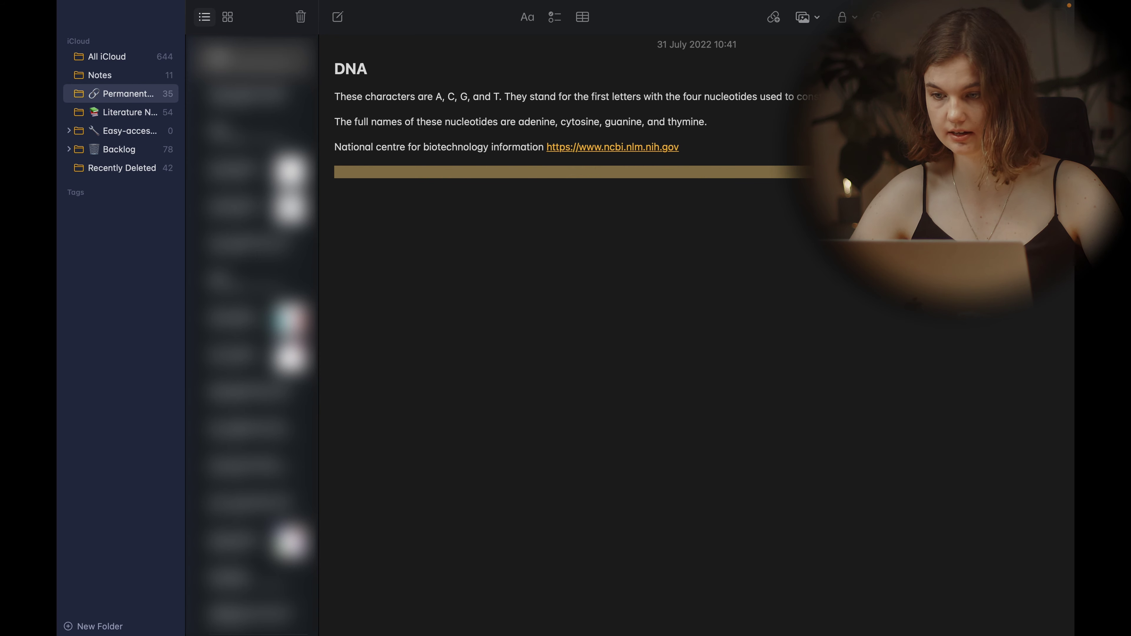
# Share the DNA note via Copy Link with View only permission.
pyautogui.click(559, 285)
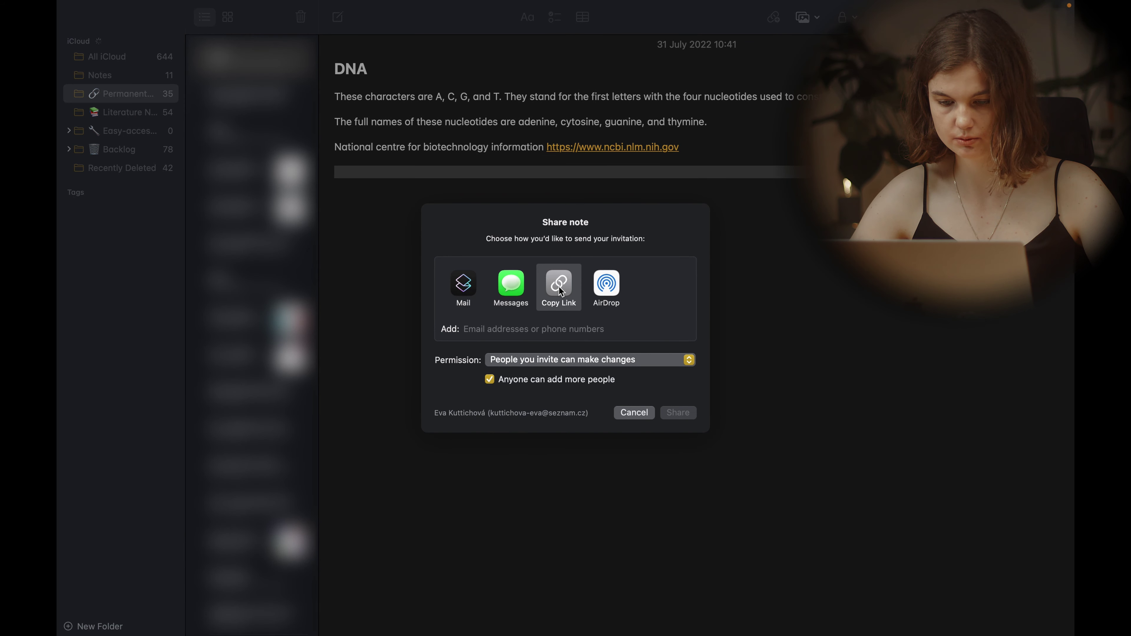
pyautogui.click(536, 366)
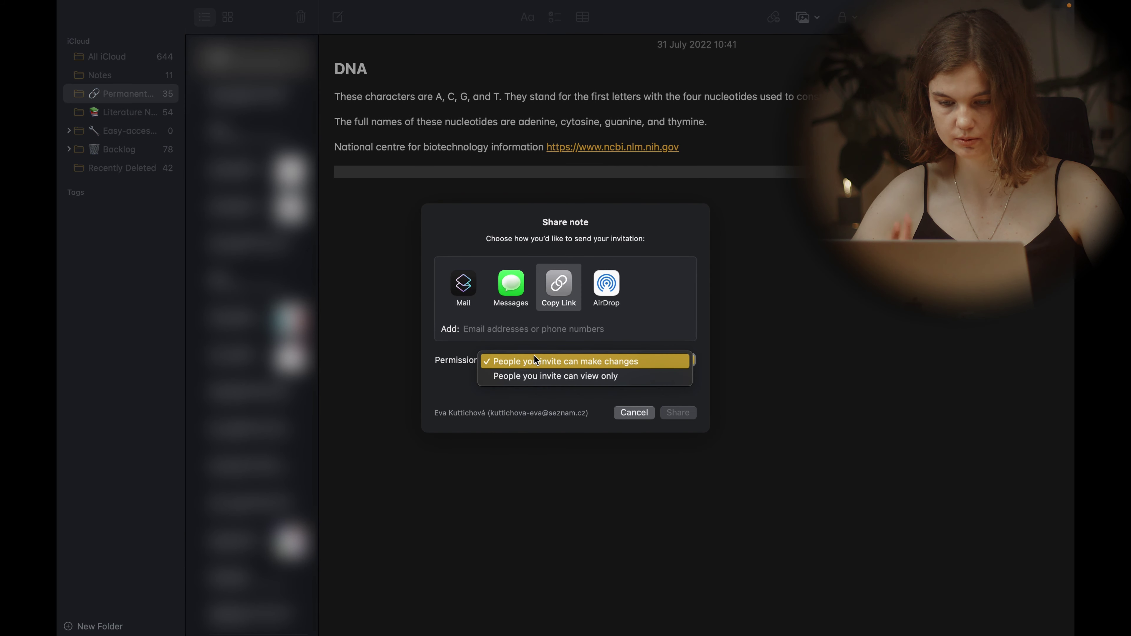
pyautogui.click(538, 377)
pyautogui.press('Escape')
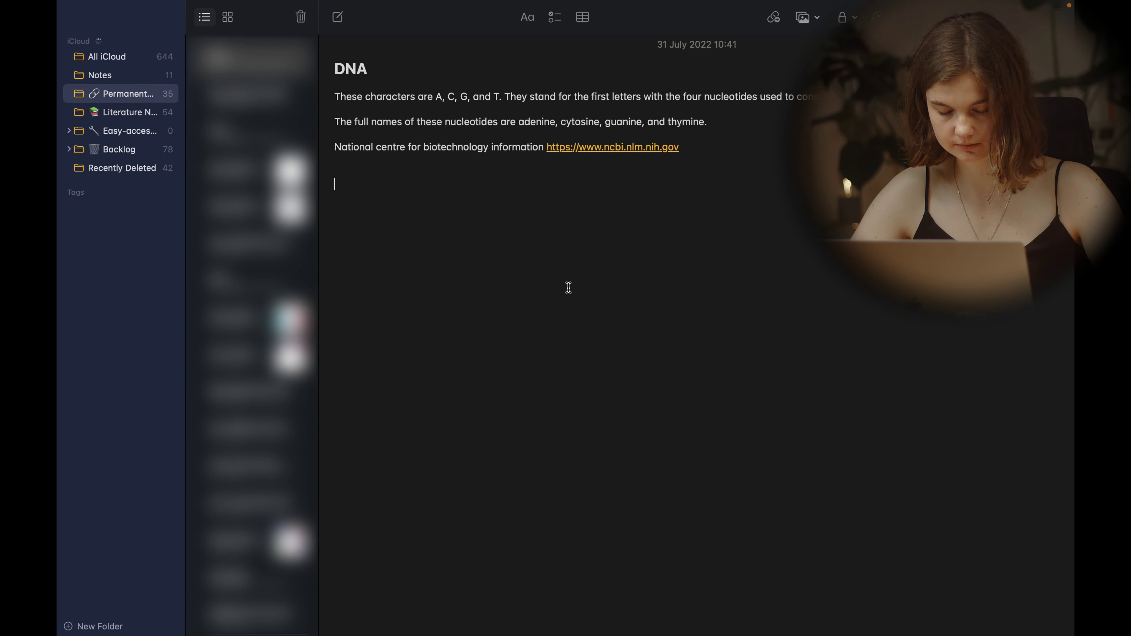
# Paste the iCloud link on a new line below the #dna #biotech tags in Base Pairing DNA.
pyautogui.click(121, 75)
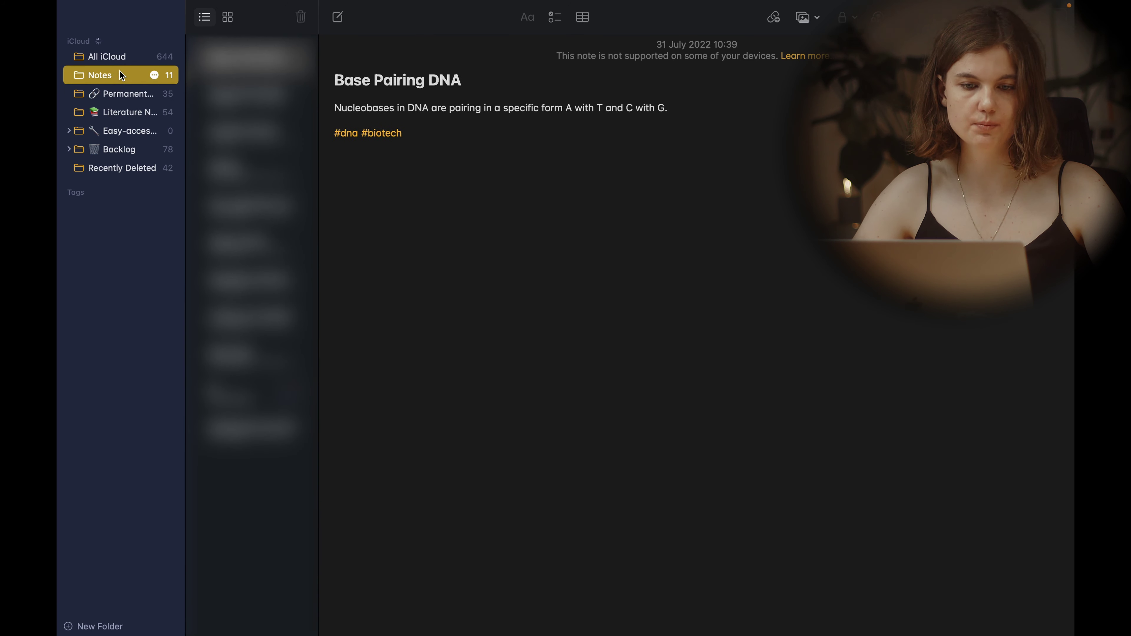
pyautogui.click(452, 147)
pyautogui.press('Return')
pyautogui.press('Return')
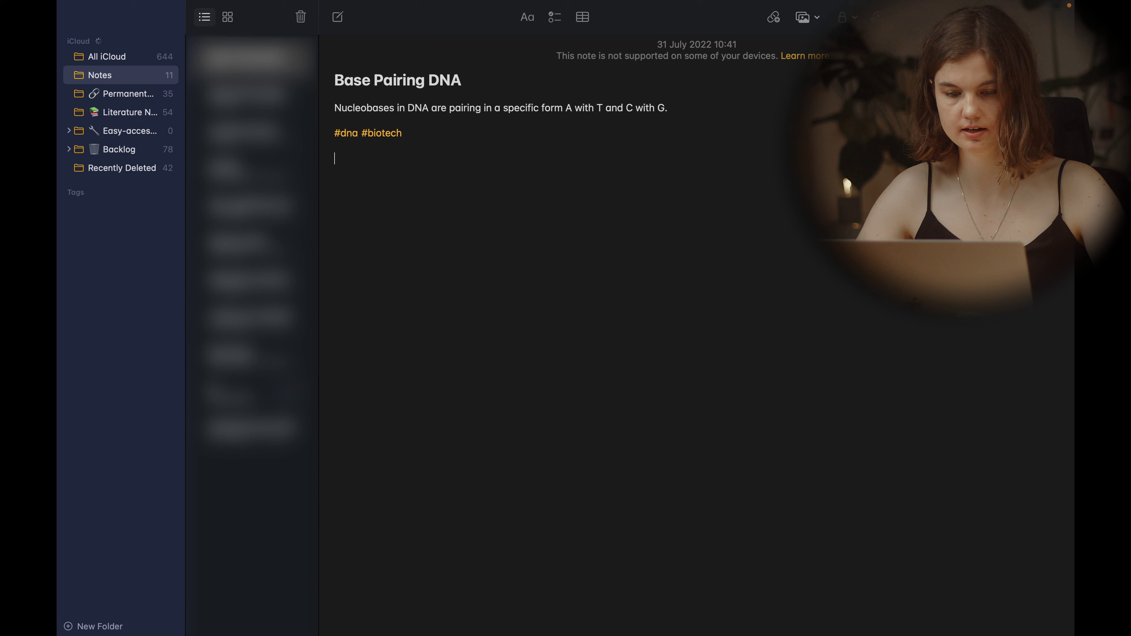
pyautogui.press('super+v')
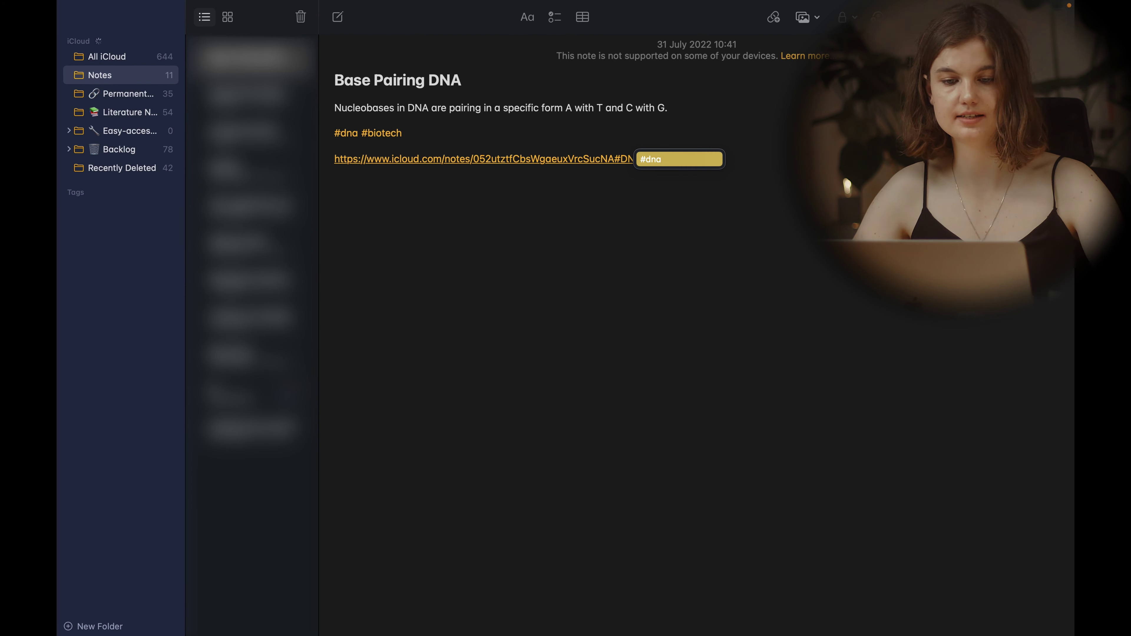
pyautogui.press('Escape')
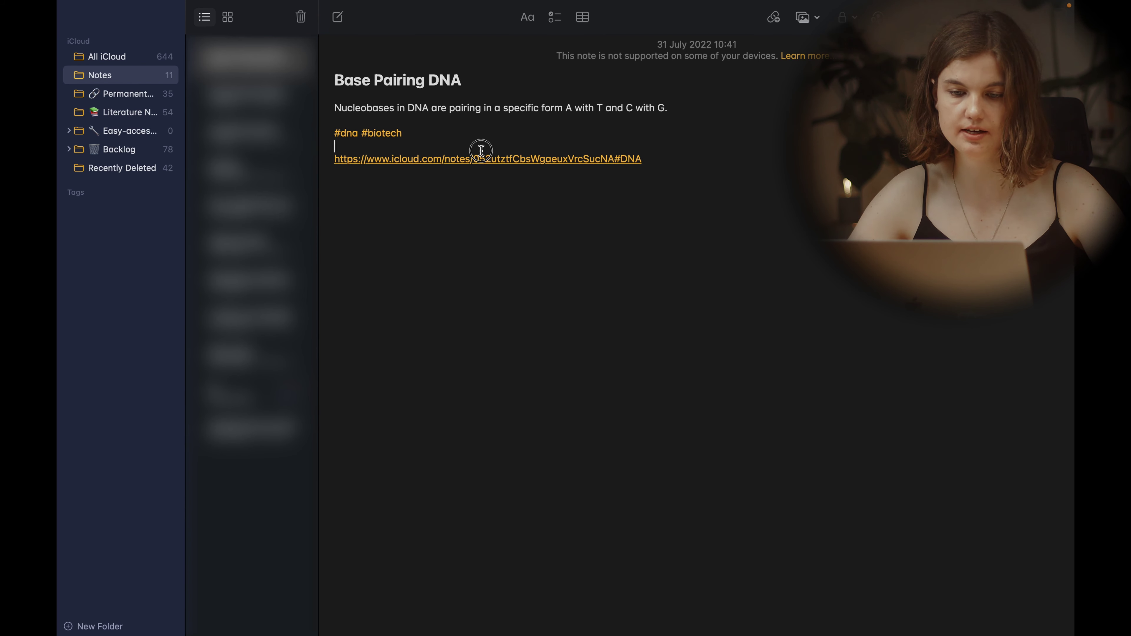
pyautogui.click(350, 129)
pyautogui.moveTo(574, 134); pyautogui.dragTo(230, 5)
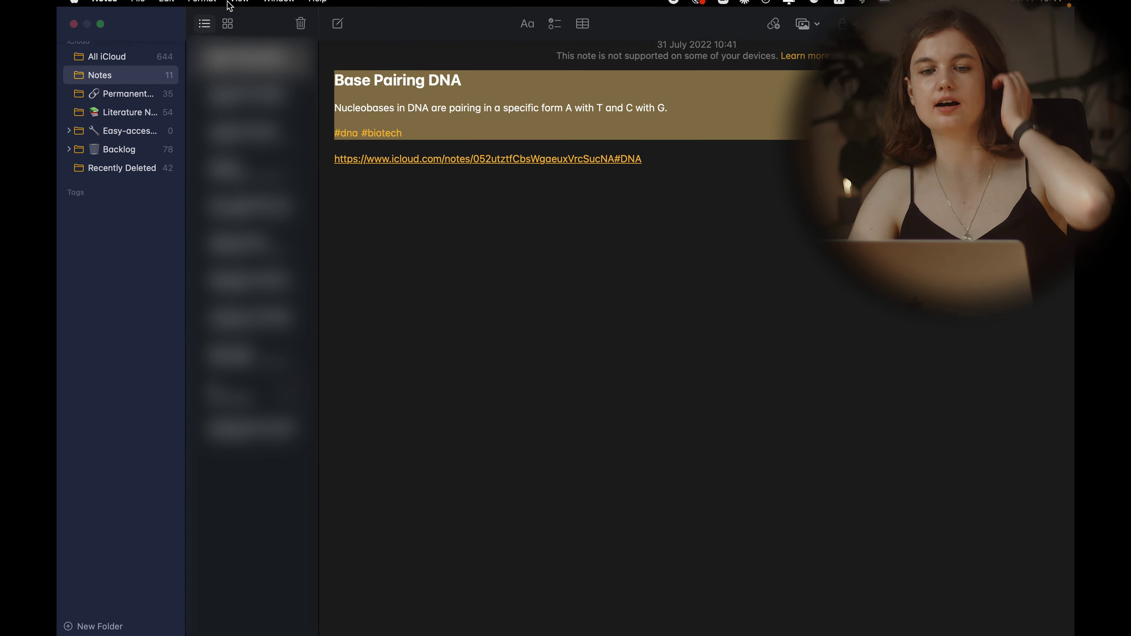
pyautogui.click(695, 166)
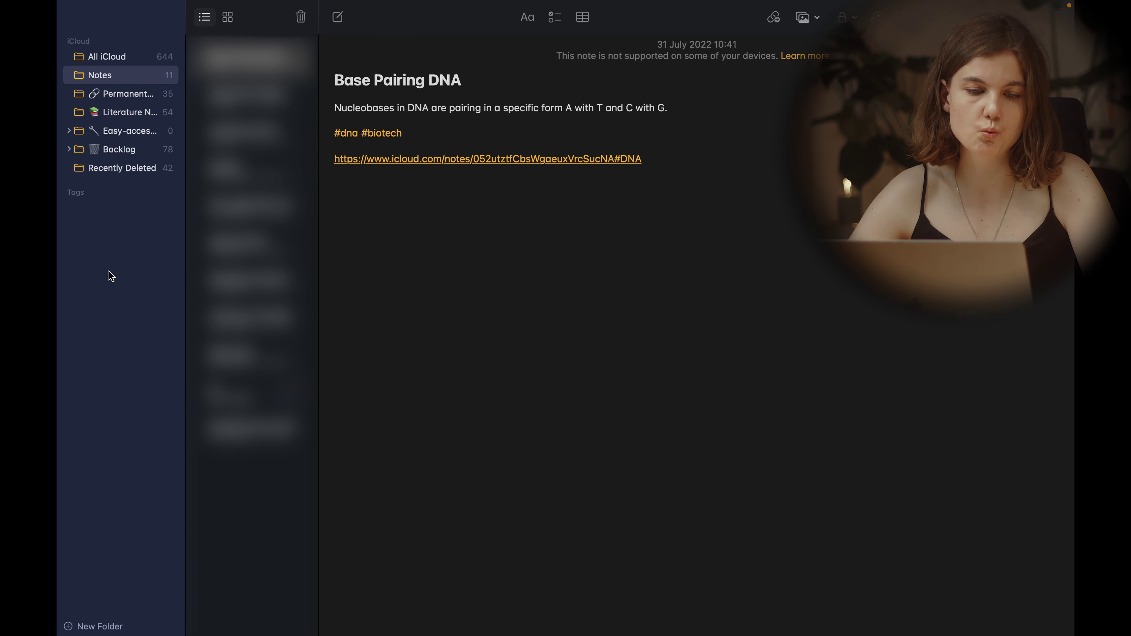
pyautogui.moveTo(140, 3)
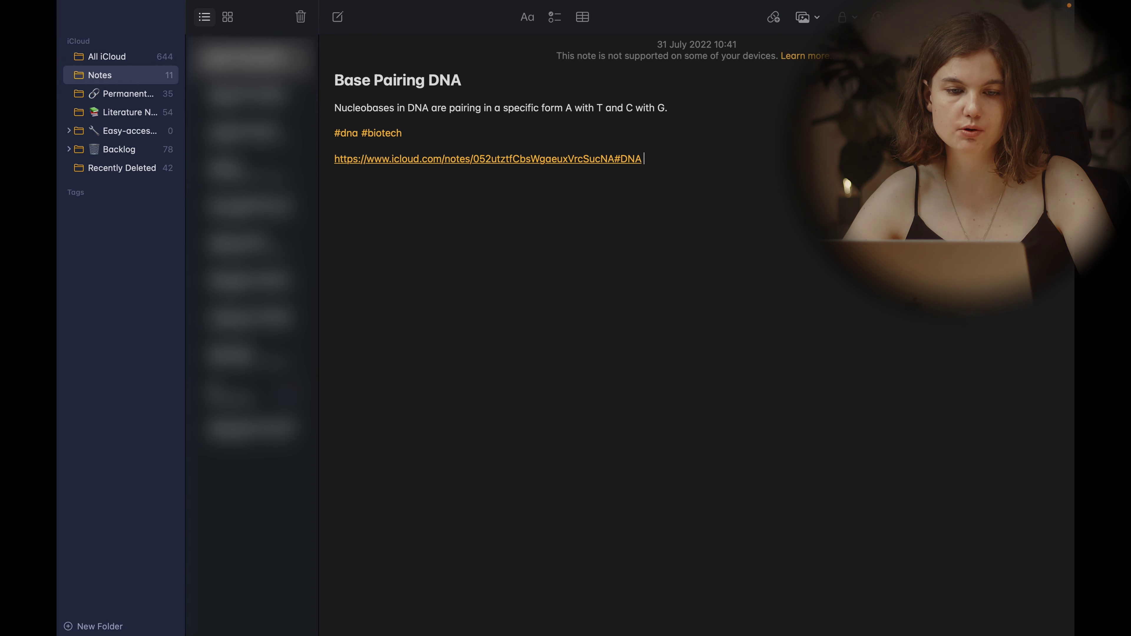
# Open the 'How Google works?' note in Literature Notes and look over its body text.
pyautogui.click(122, 116)
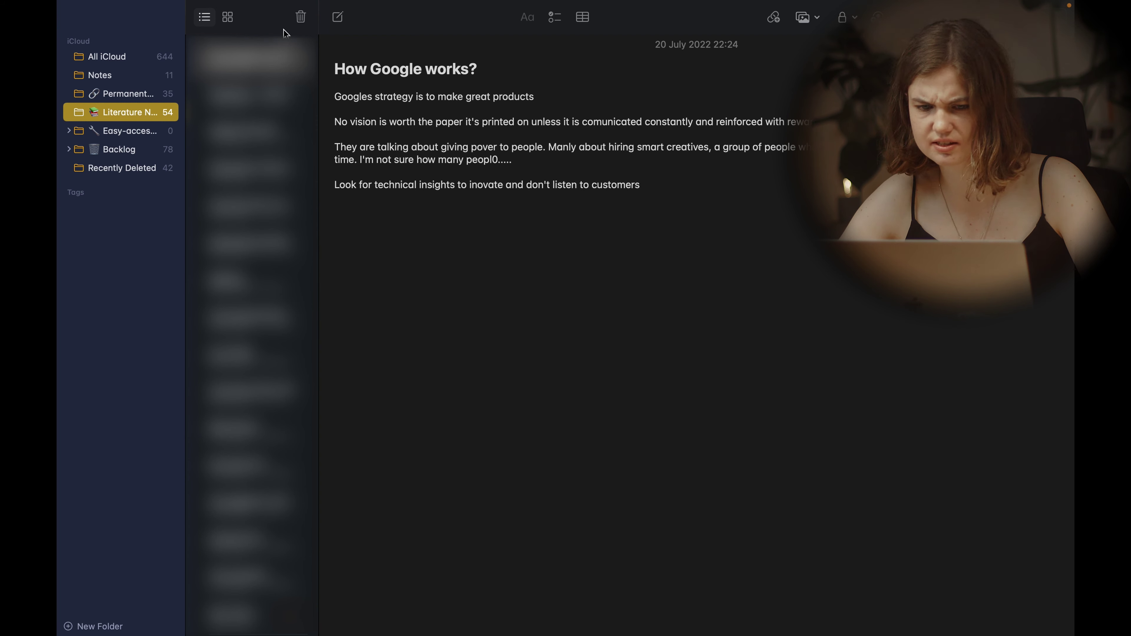
pyautogui.moveTo(738, 202); pyautogui.dragTo(366, 114)
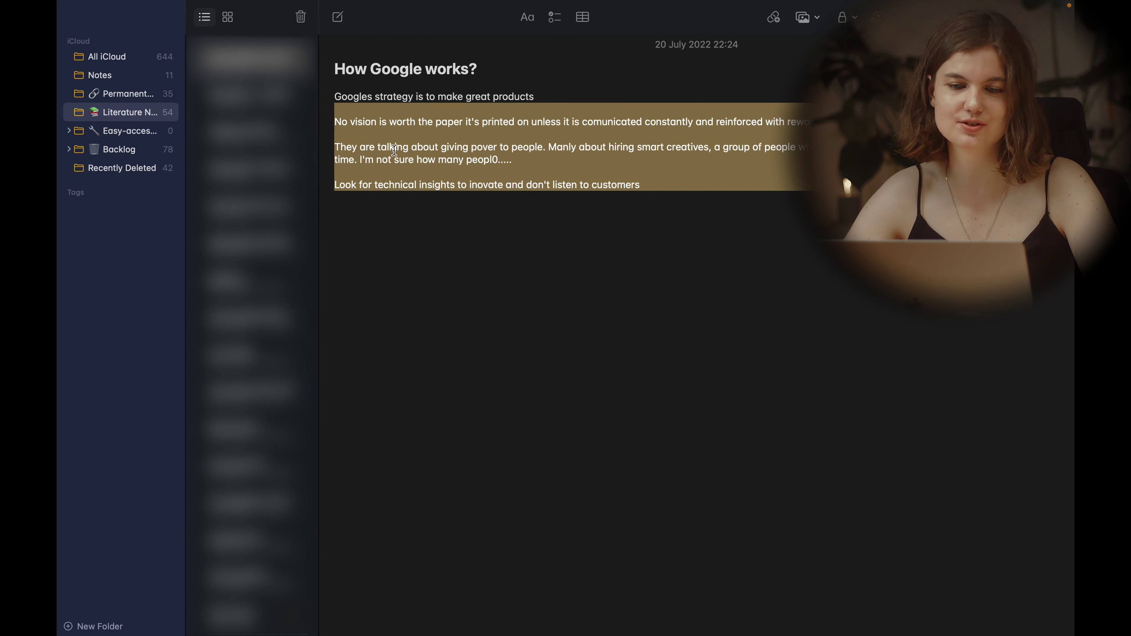
pyautogui.click(378, 63)
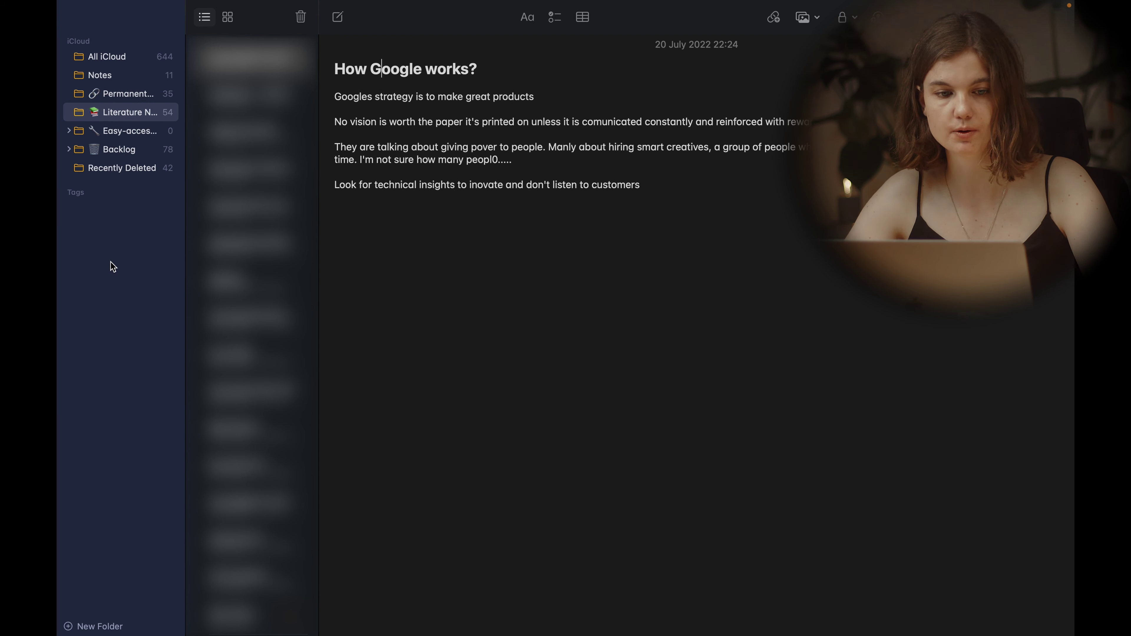
# Go through the Permanent folder back to the Notes folder showing Base Pairing DNA.
pyautogui.click(127, 85)
pyautogui.click(125, 81)
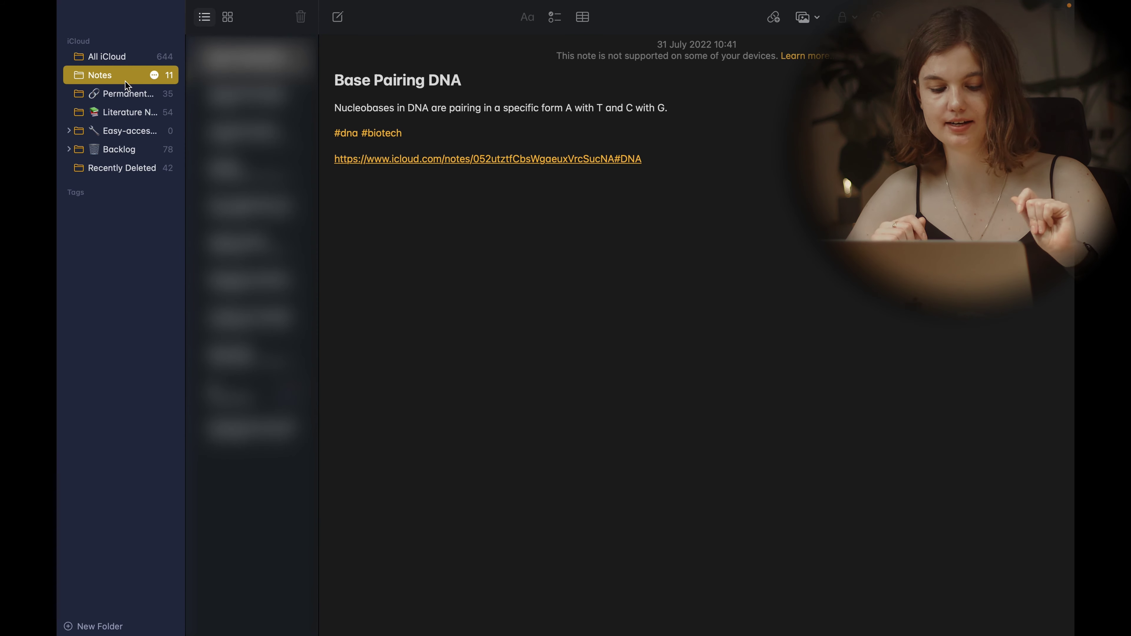